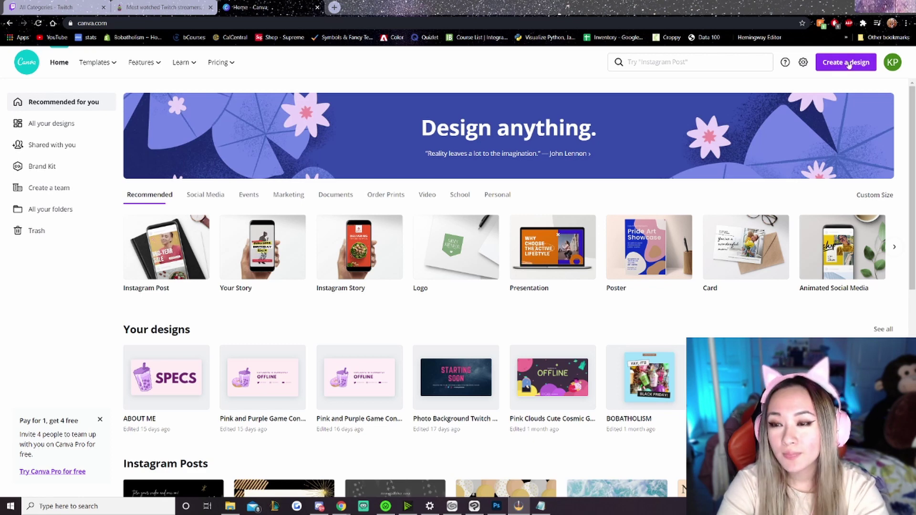
- Search the templates for "twitch banner" and open the Catharsis design with pink and blue hexagons
left_click(679, 64)
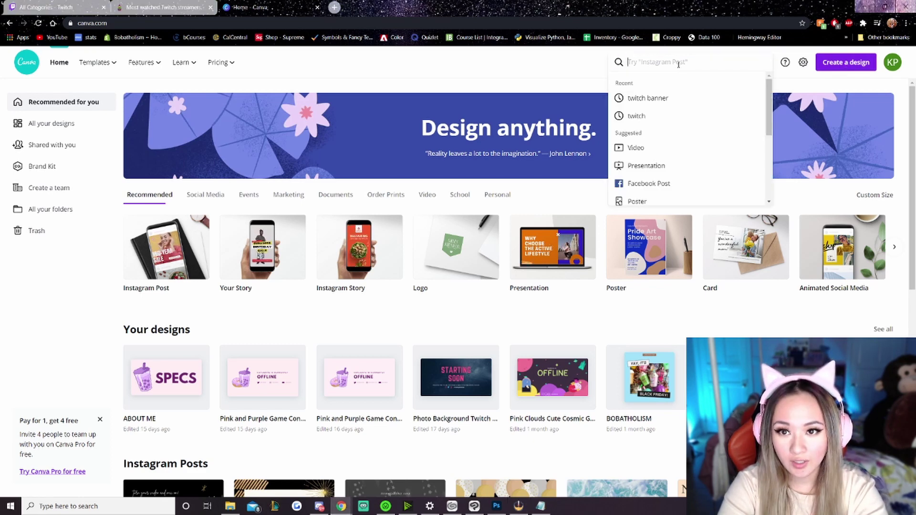
left_click(659, 96)
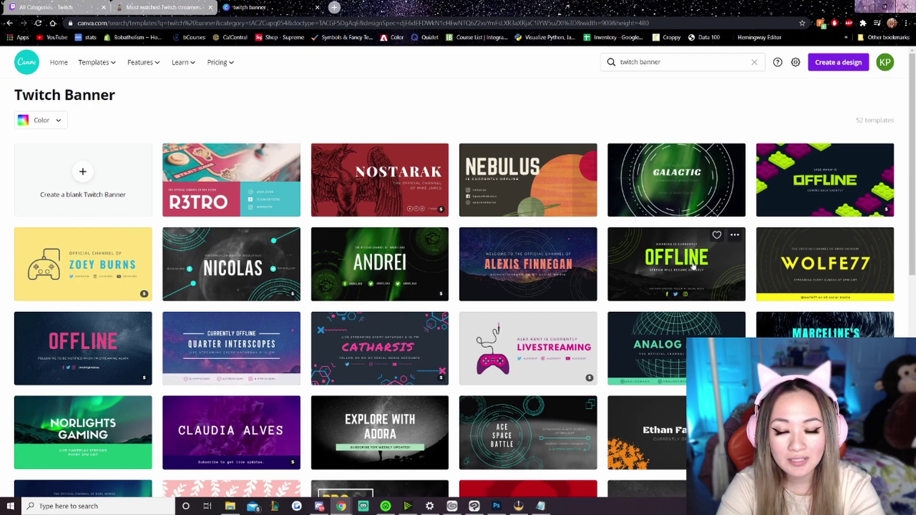
scroll(531, 273, "down", 9)
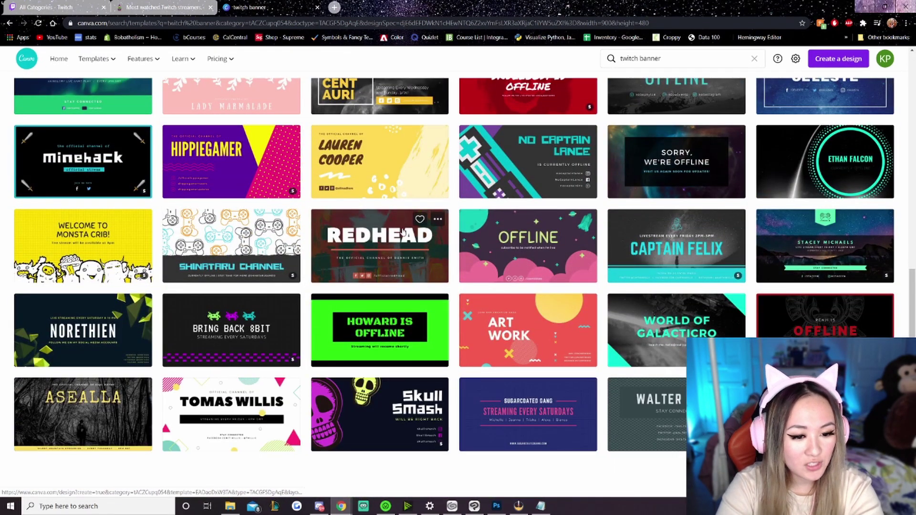
scroll(362, 269, "up", 6)
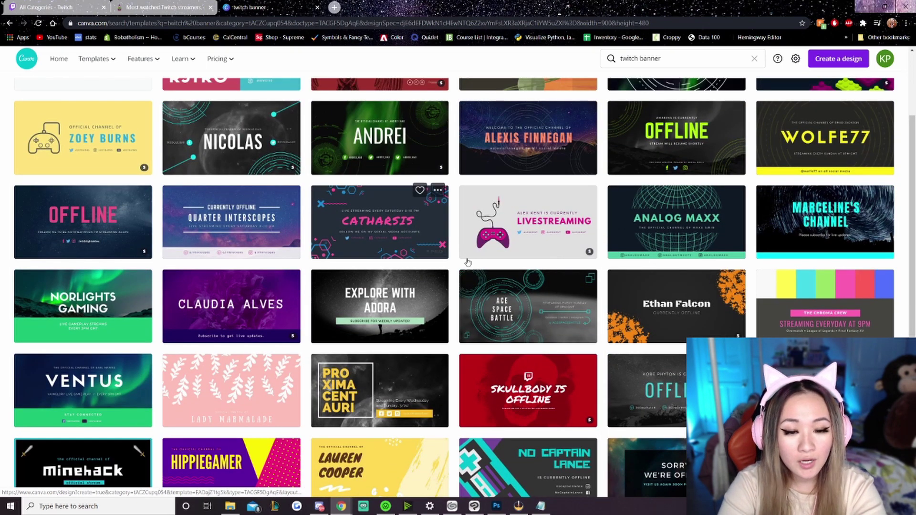
scroll(644, 309, "up", 2)
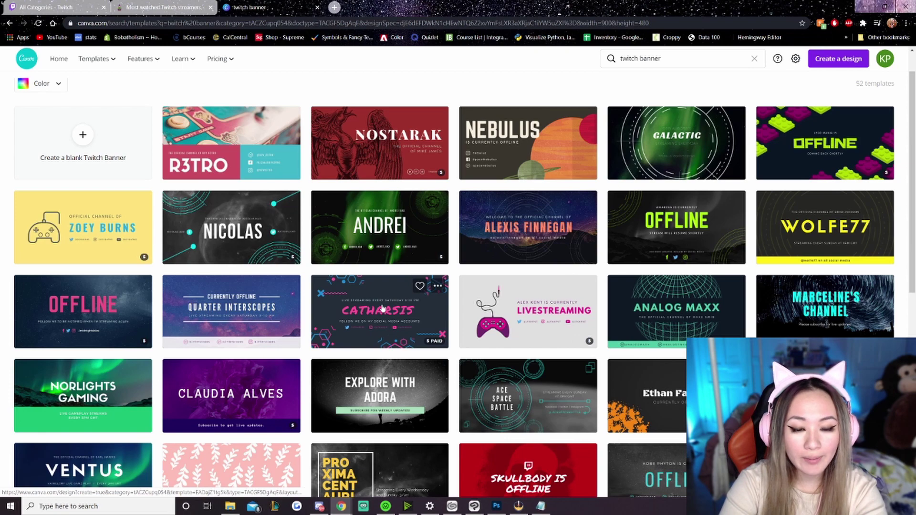
left_click(374, 318)
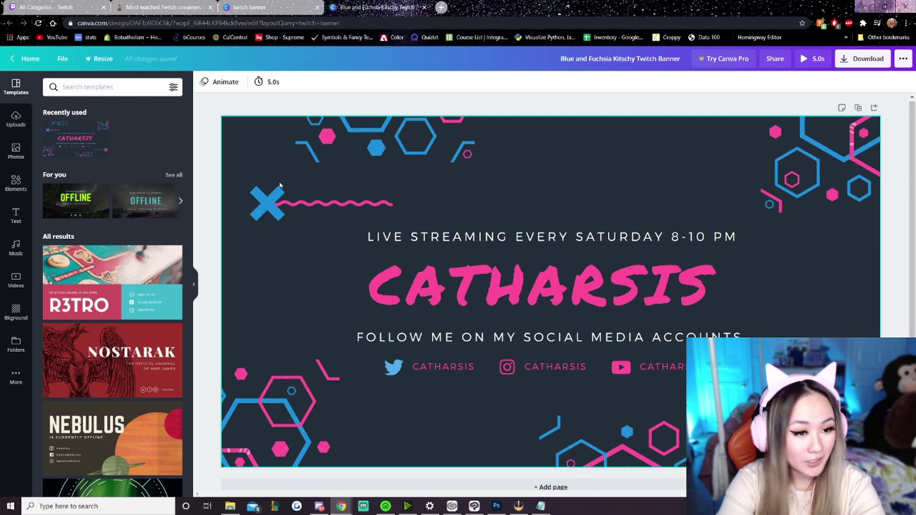
- Browse the graphic collections in the Elements library
left_click(16, 182)
scroll(106, 239, "down", 3)
scroll(116, 292, "up", 3)
scroll(115, 294, "down", 20)
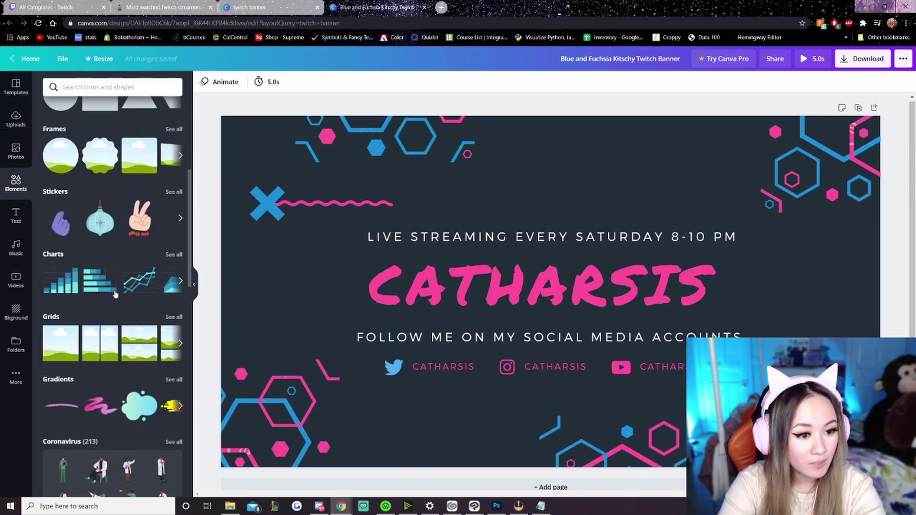
scroll(104, 266, "down", 10)
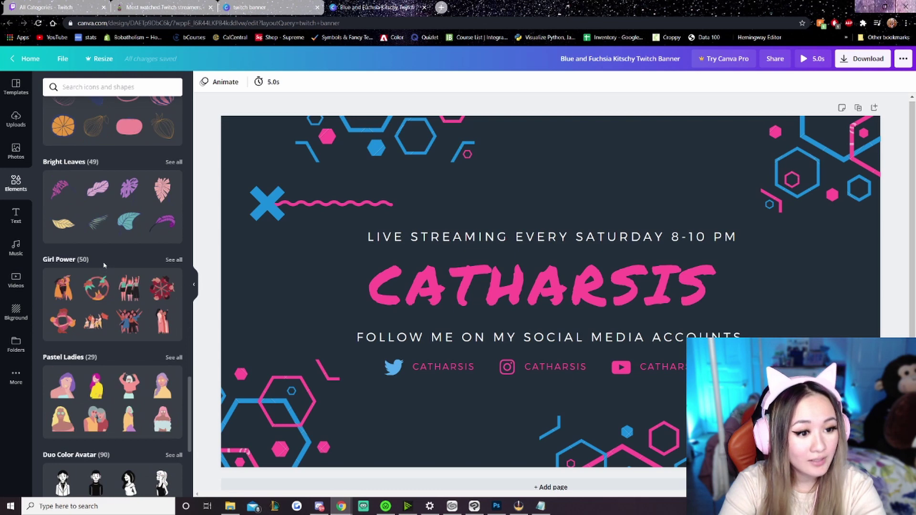
scroll(104, 266, "up", 12)
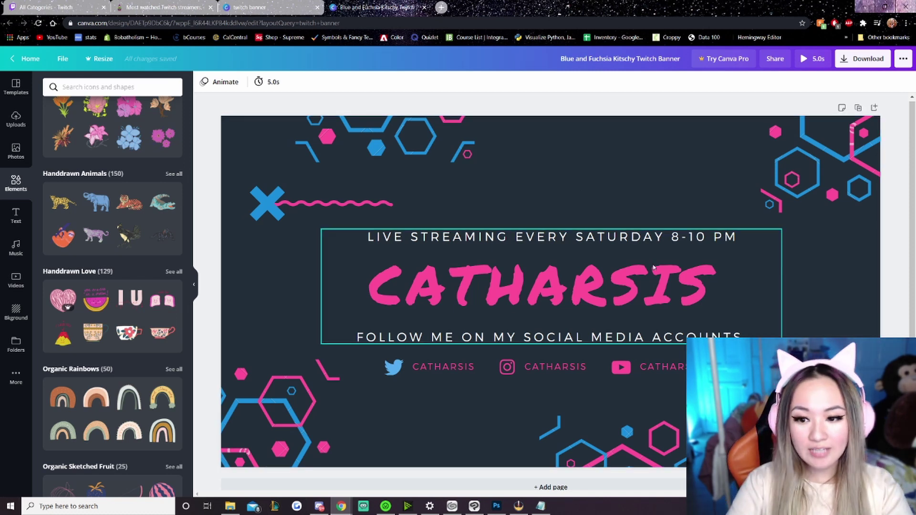
- Replace the banner's large CATHARSIS title with LYCHEENAICHA and reduce its font size to 55.3 so it fits one line
left_click(523, 290)
double_click(597, 291)
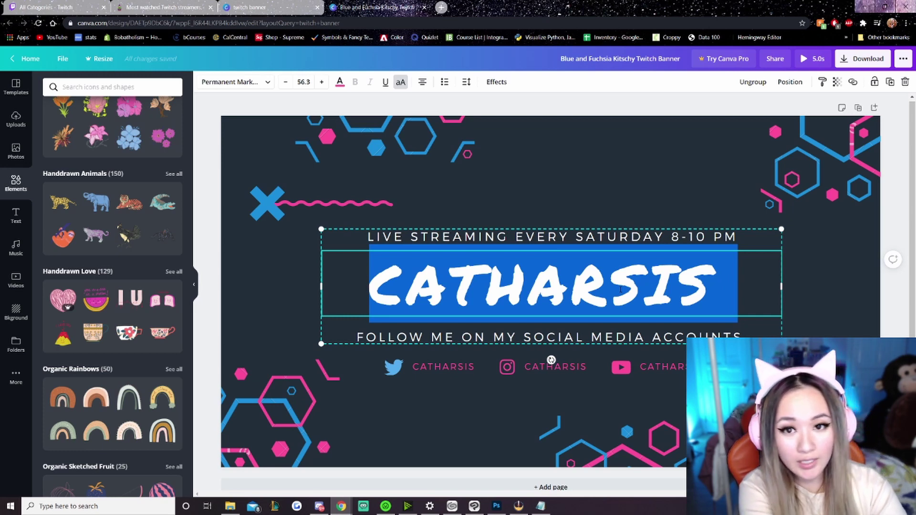
type("LYC")
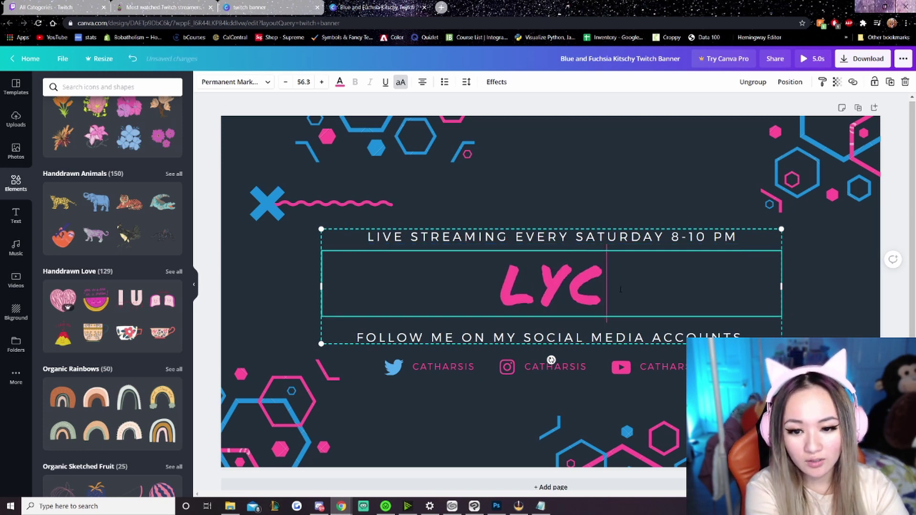
type("HEENAICHA")
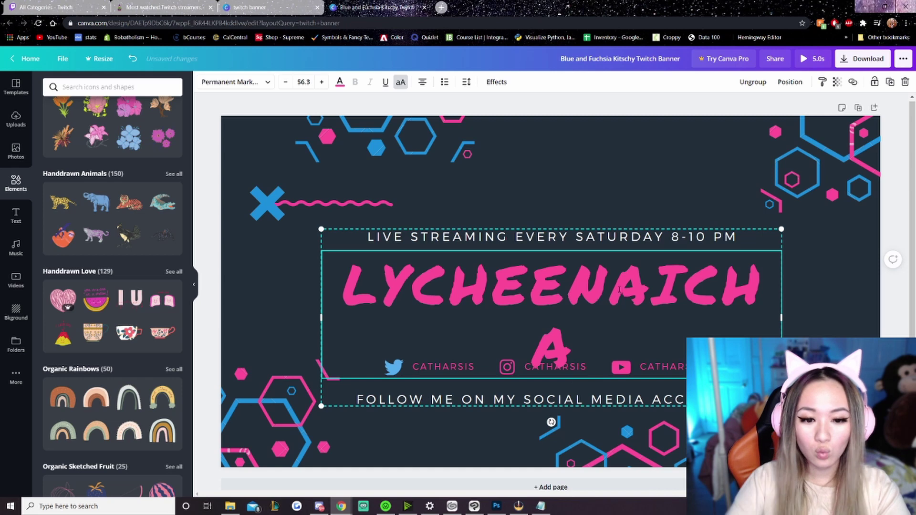
key("ctrl+a")
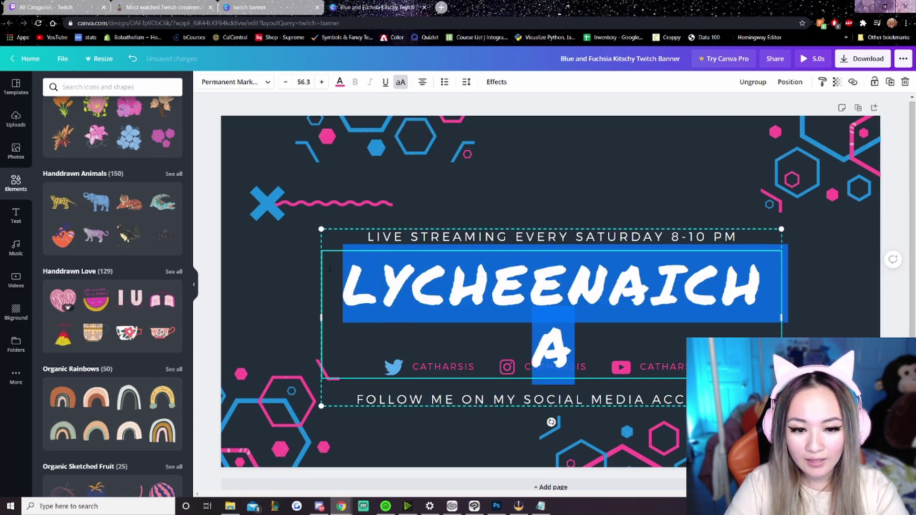
left_click(286, 82)
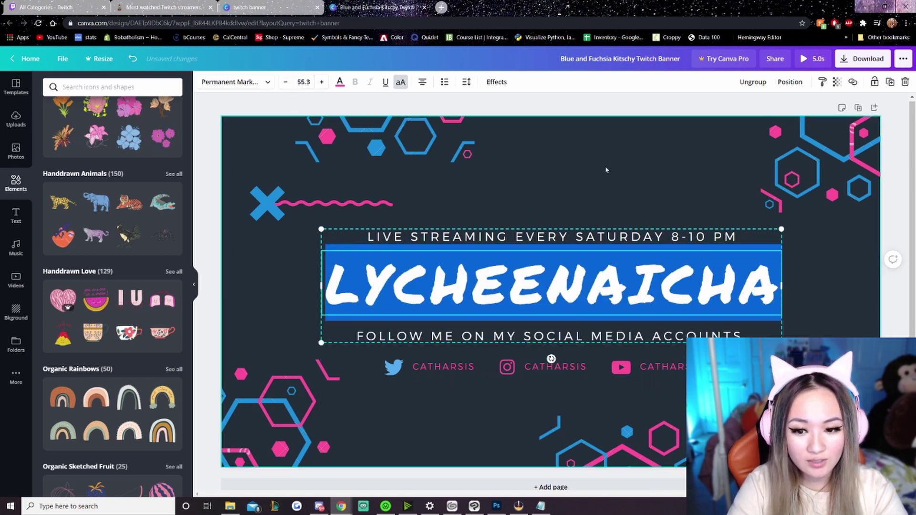
left_click(625, 151)
- Replace the text beside the Twitter icon with LYCHEE
left_click(443, 366)
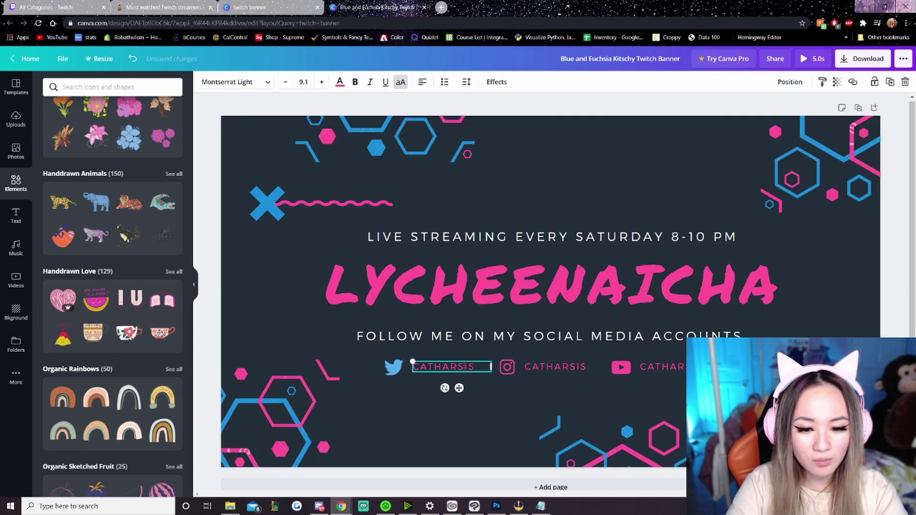
key("shift+Left")
key("shift+Left")
key("shift+Left")
key("shift+Left")
key("shift+Left")
key("shift+Left")
key("shift+Left")
key("shift+Left")
key("Right")
key("shift+Left")
key("shift+Left")
key("shift+Left")
key("shift+Left")
key("shift+Left")
key("shift+Left")
key("shift+Left")
key("shift+Left")
key("shift+Left")
type("LYC")
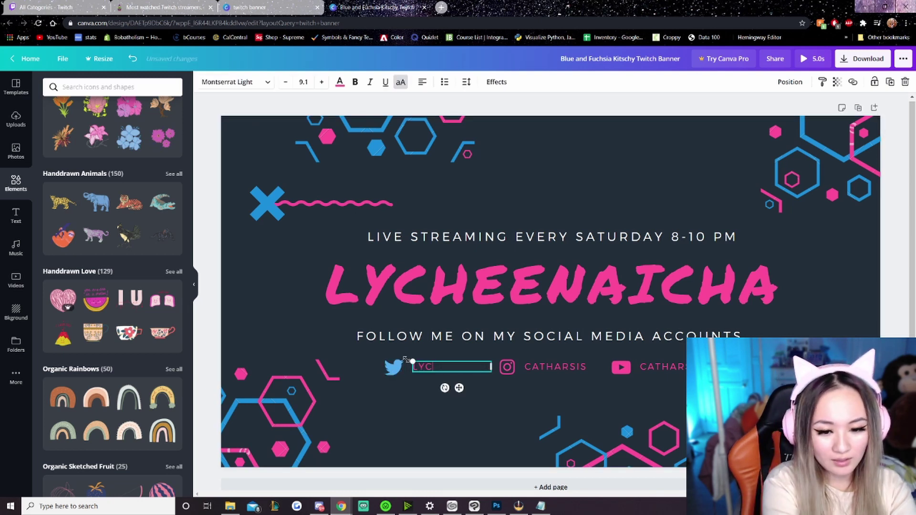
type("HEE")
- Replace the text beside the Instagram icon with LYCHEE
left_click(582, 366)
double_click(588, 367)
key("ctrl+z")
double_click(575, 366)
type("LYCHEE")
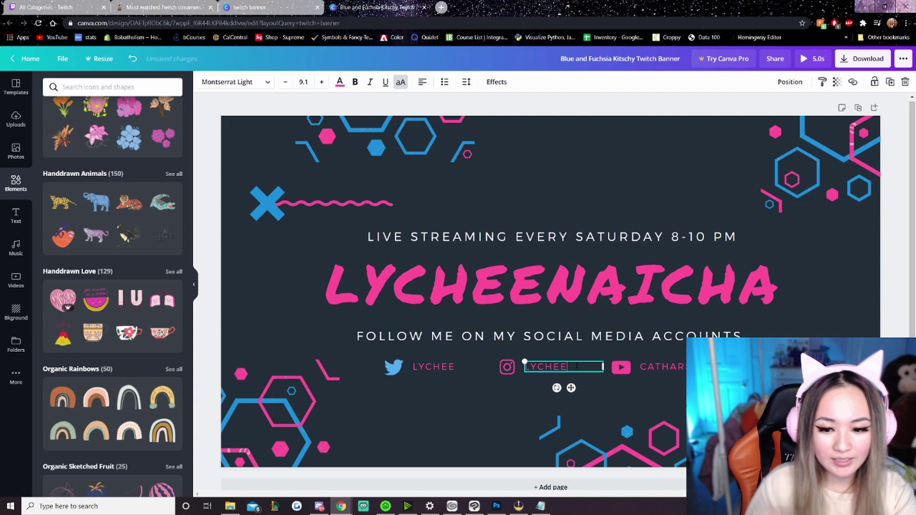
- Replace the text beside the YouTube icon with LYCHEE
left_click(683, 371)
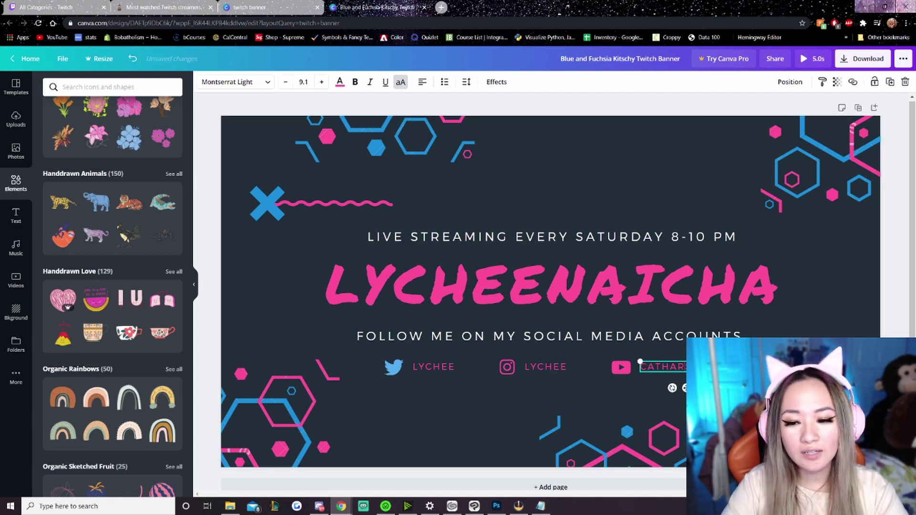
left_click_drag(684, 368, 632, 368)
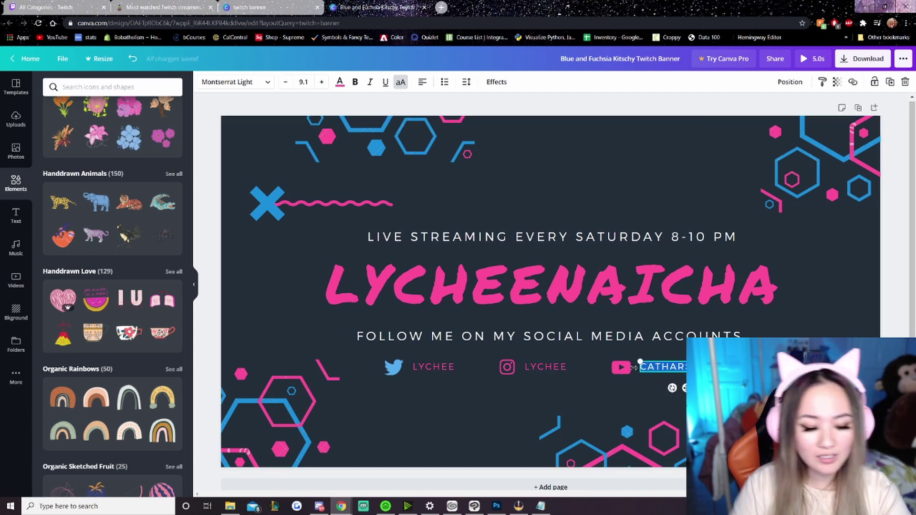
type("LYCHEE")
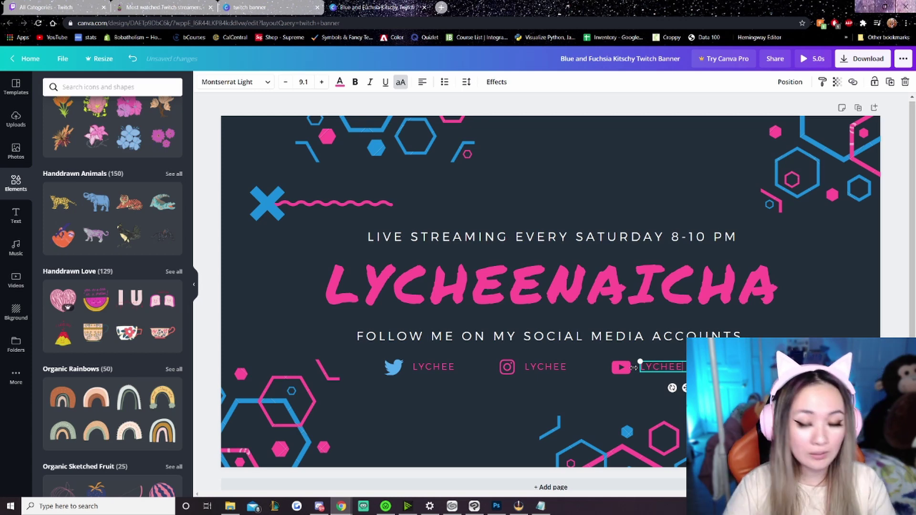
left_click(675, 168)
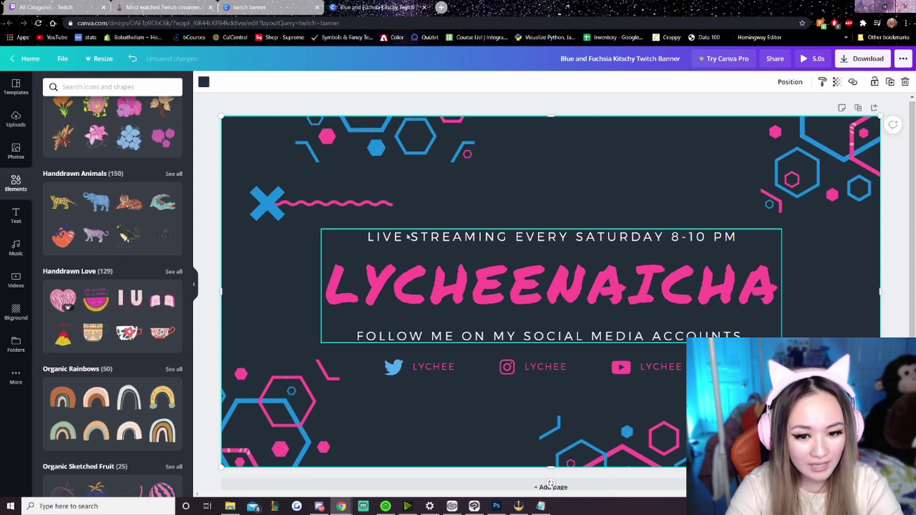
- Delete the blue X with its wavy line and all the hexagon decorations around the banner's edges
left_click(270, 207)
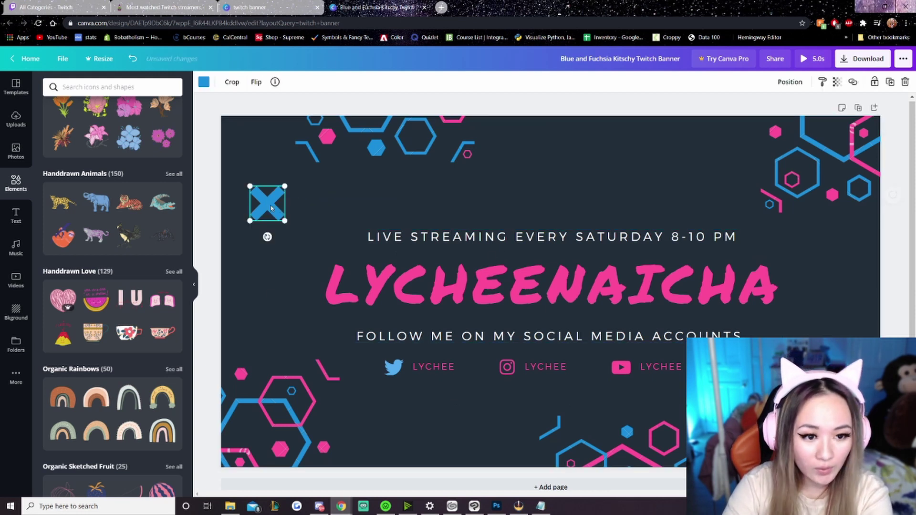
key("Delete")
left_click(286, 415)
key("Delete")
left_click(620, 444)
key("Delete")
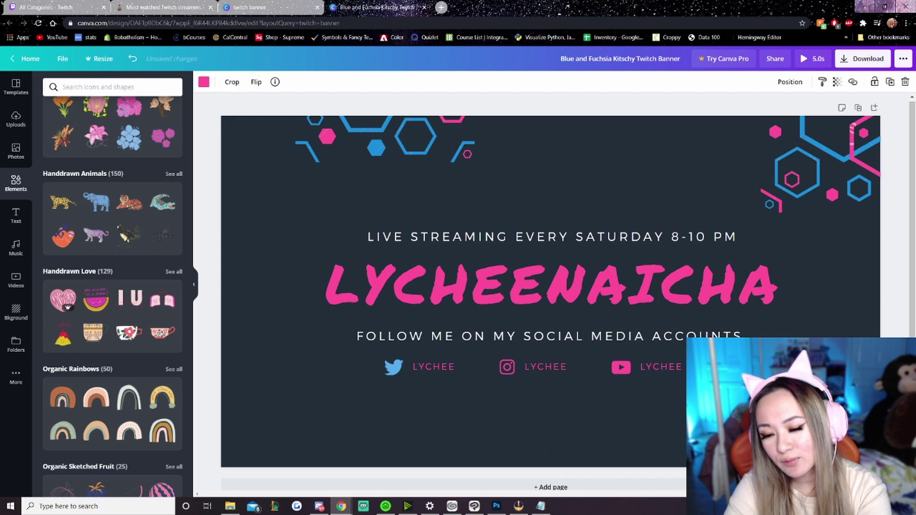
left_click(821, 172)
key("Delete")
left_click(385, 150)
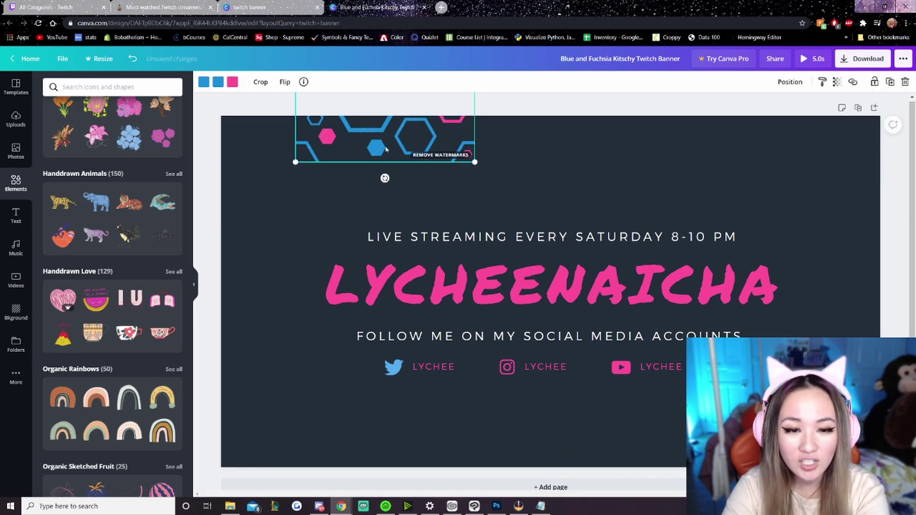
key("Delete")
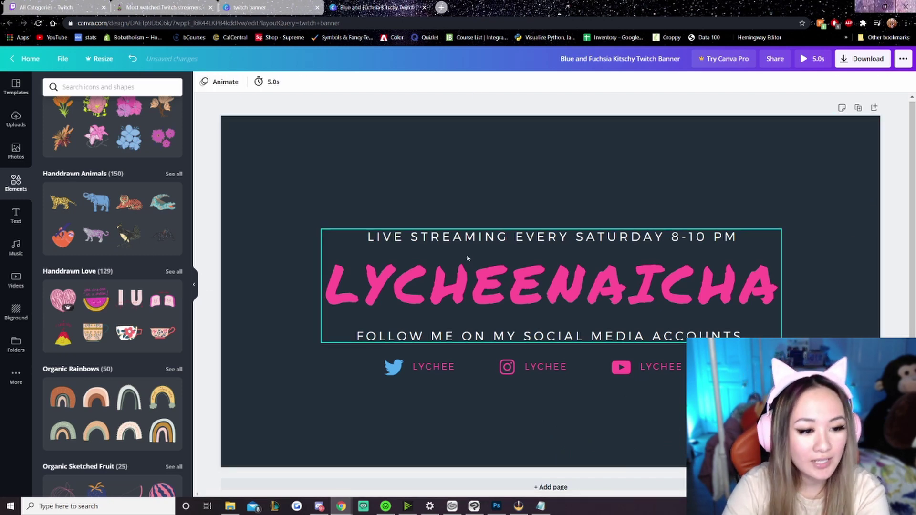
- Browse the element collections and open the full Simple Drawn Objects set
scroll(95, 339, "down", 5)
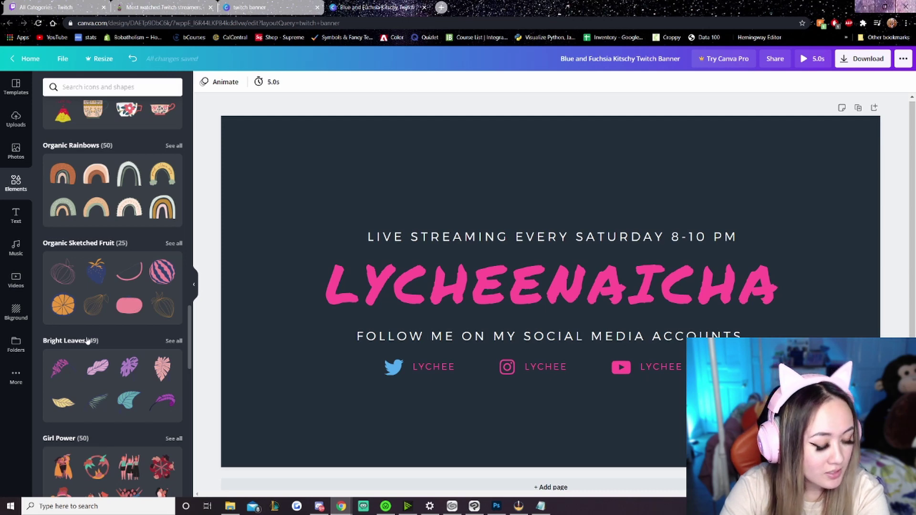
scroll(87, 340, "down", 15)
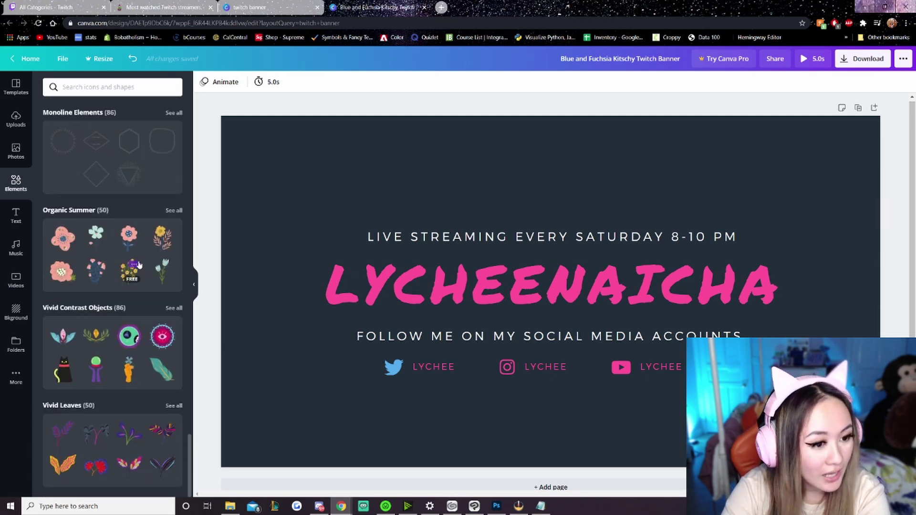
scroll(139, 265, "up", 20)
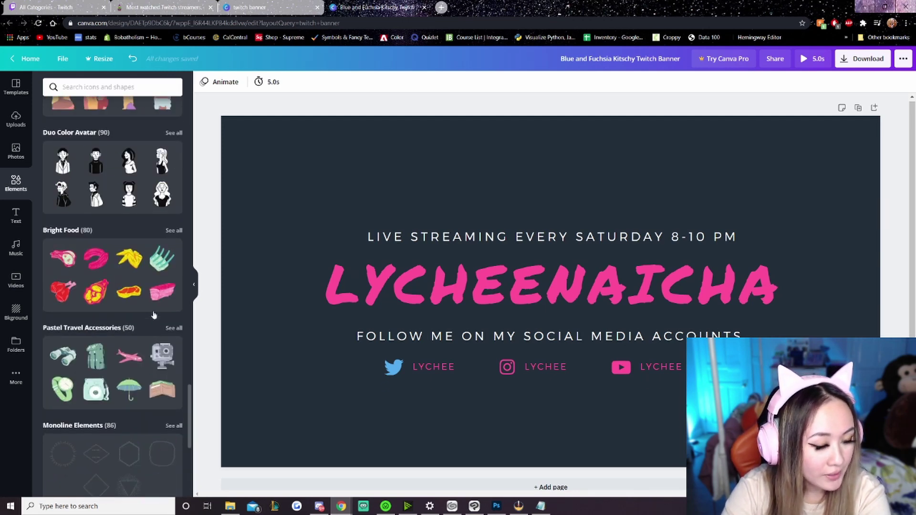
scroll(150, 301, "down", 8)
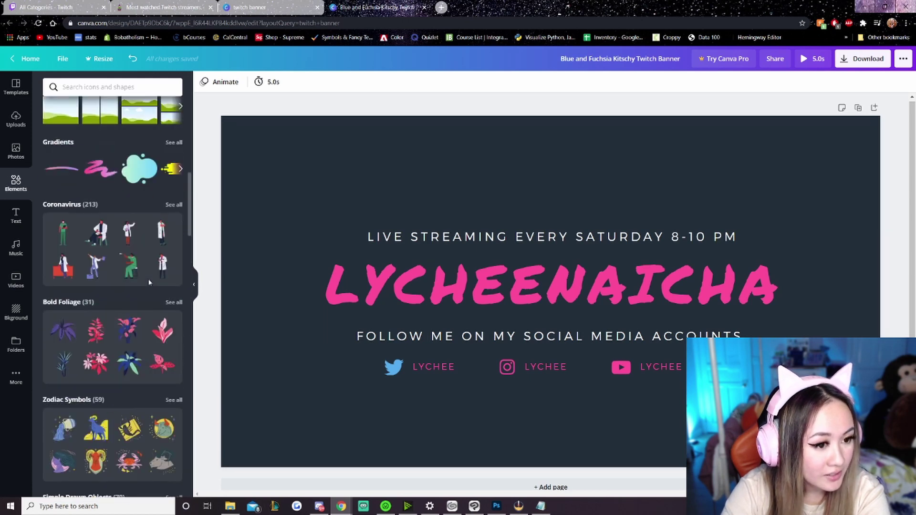
scroll(109, 306, "down", 3)
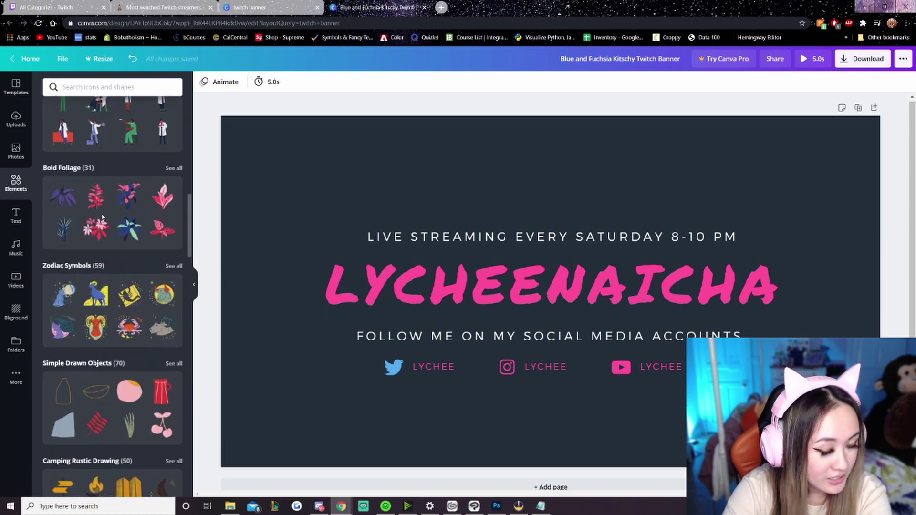
scroll(111, 266, "down", 3)
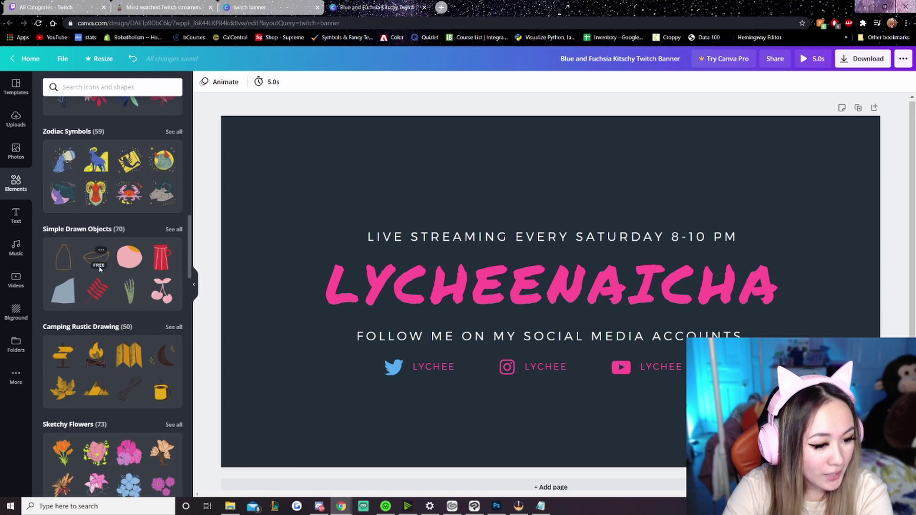
left_click(173, 230)
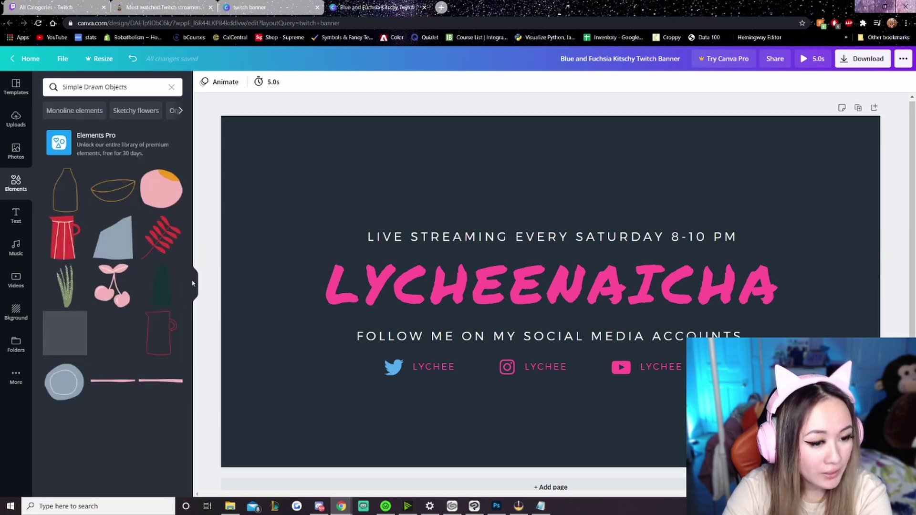
- Add the pink flower with green leaves to the banner's lower-left corner, tilted with its bloom toward the left edge
scroll(122, 297, "down", 2)
scroll(113, 348, "down", 2)
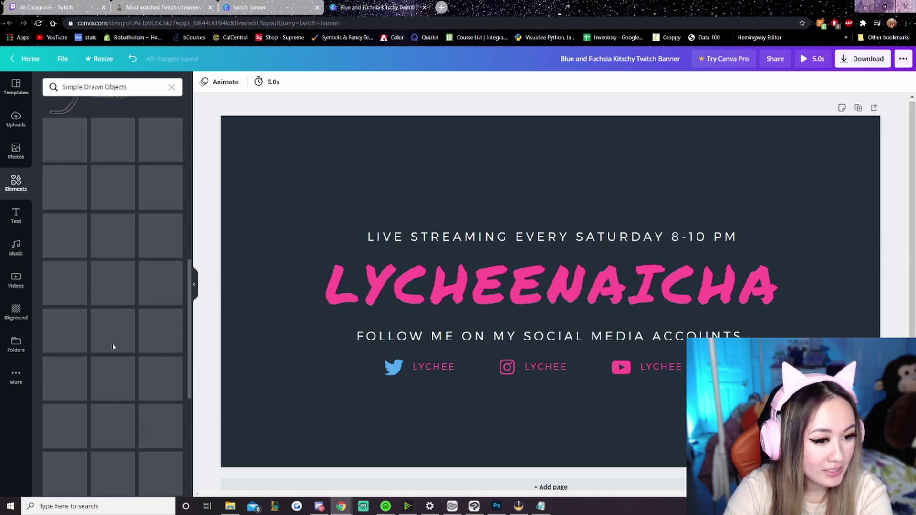
scroll(118, 348, "down", 12)
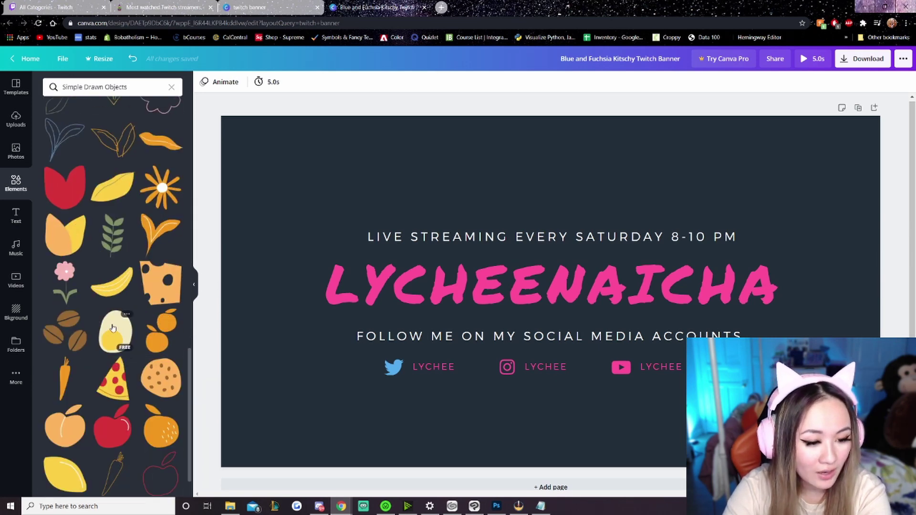
scroll(118, 365, "down", 1)
scroll(53, 305, "up", 1)
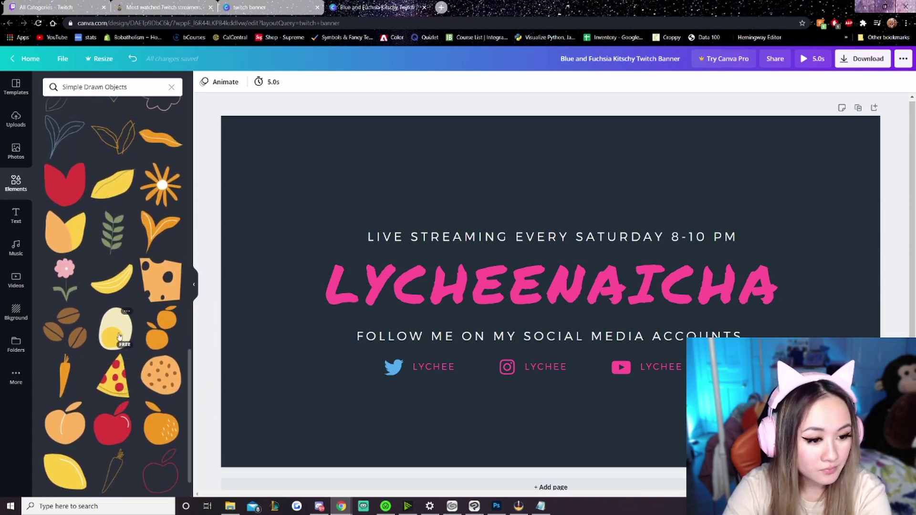
left_click(65, 276)
left_click_drag(555, 260, 295, 346)
left_click_drag(292, 468, 326, 461)
left_click_drag(281, 348, 284, 345)
left_click(249, 219)
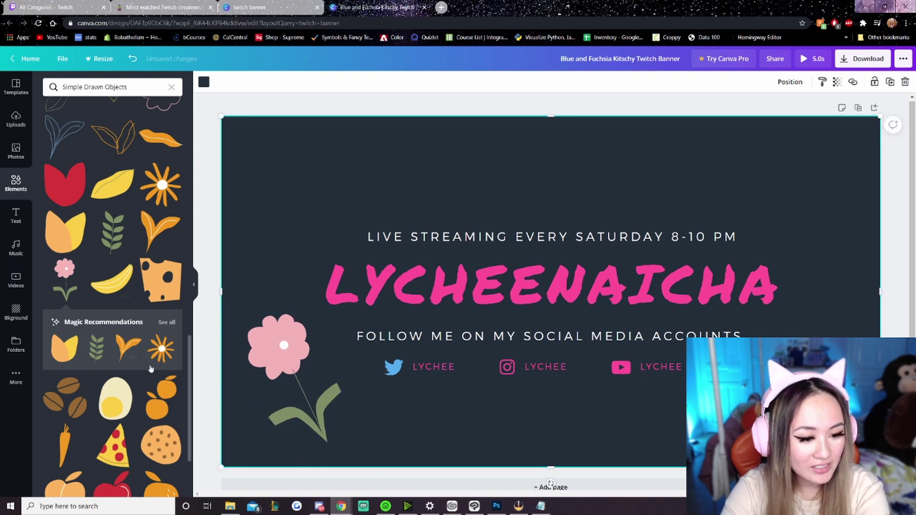
left_click(279, 354)
left_click(302, 229)
- Add the pink cherries to the banner, tilt them slightly clockwise and place them in the upper-right corner
scroll(132, 280, "up", 4)
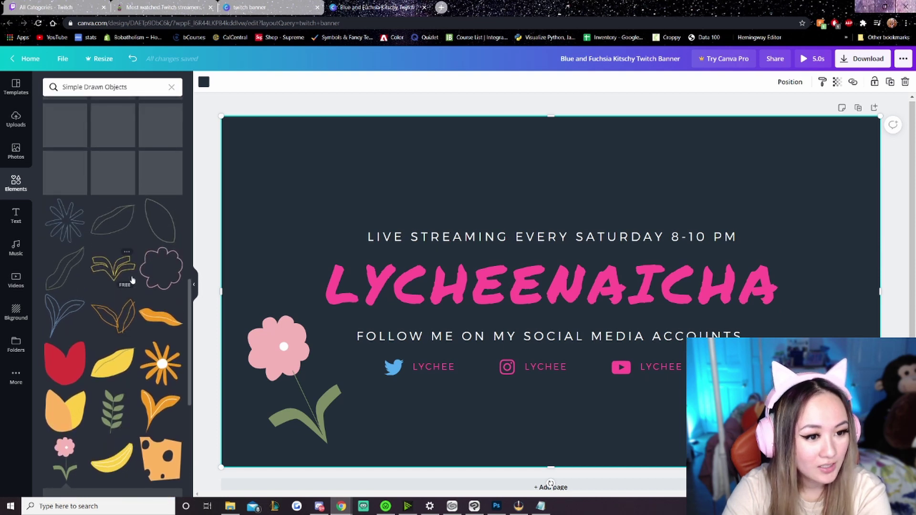
scroll(131, 280, "up", 5)
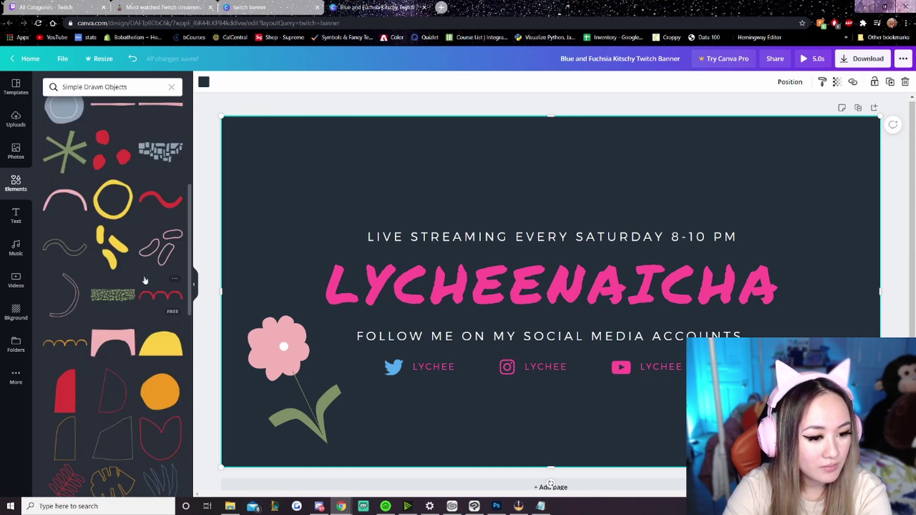
scroll(144, 278, "up", 5)
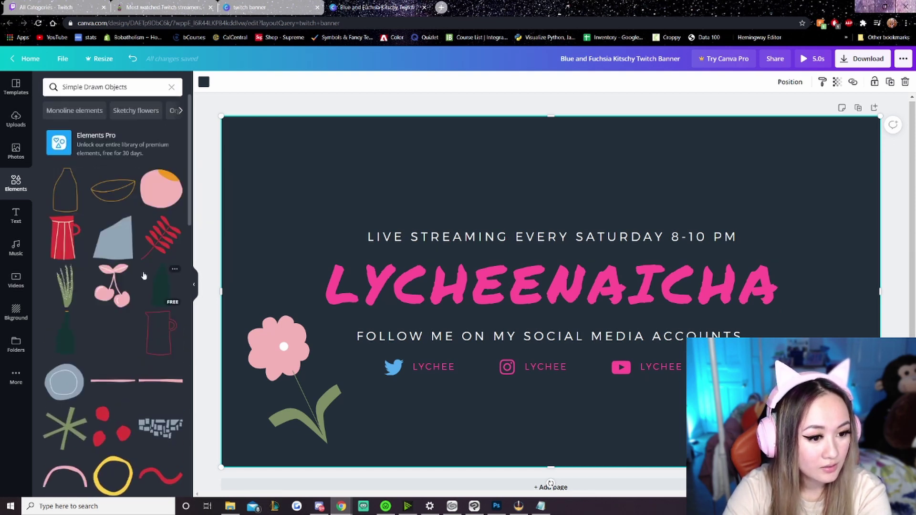
left_click(114, 285)
left_click_drag(562, 308, 593, 186)
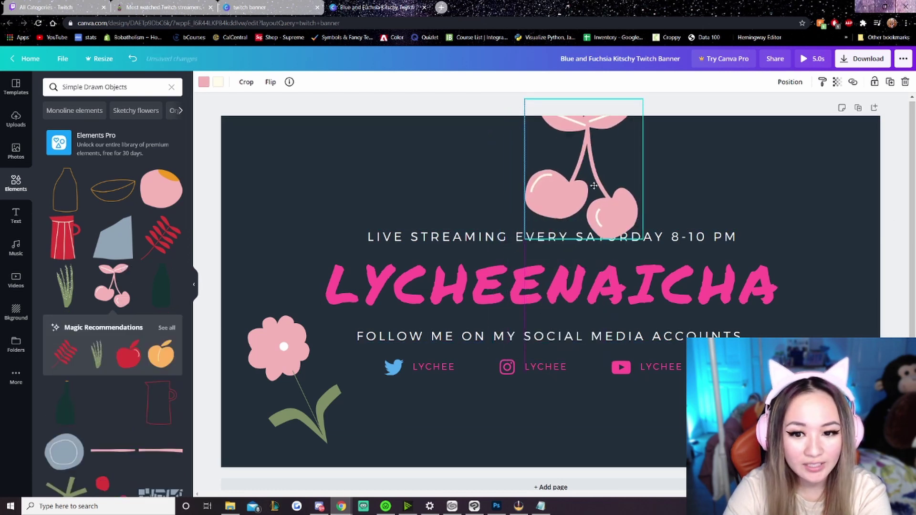
left_click_drag(584, 255, 558, 253)
left_click_drag(617, 253, 648, 208)
left_click_drag(839, 217, 833, 221)
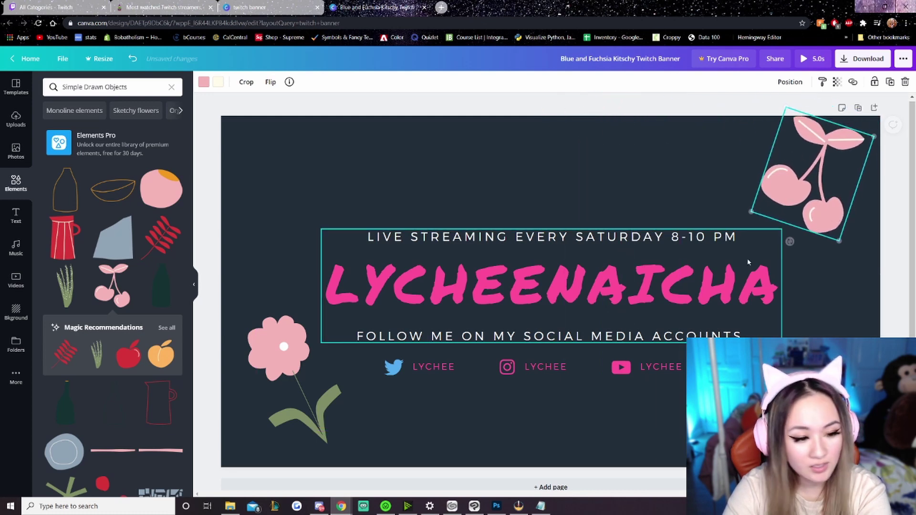
- Try the pizza slice in the banner's lower-right corner and discard it
scroll(106, 302, "down", 5)
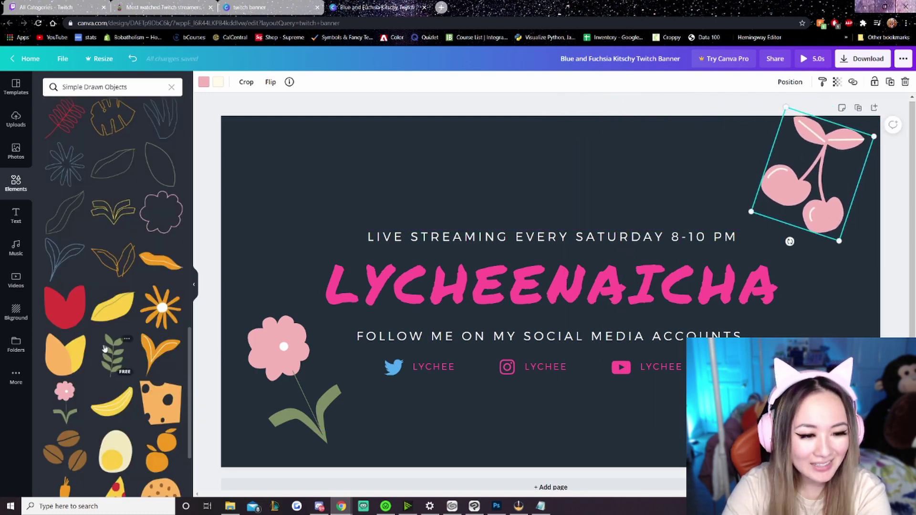
scroll(112, 312, "down", 3)
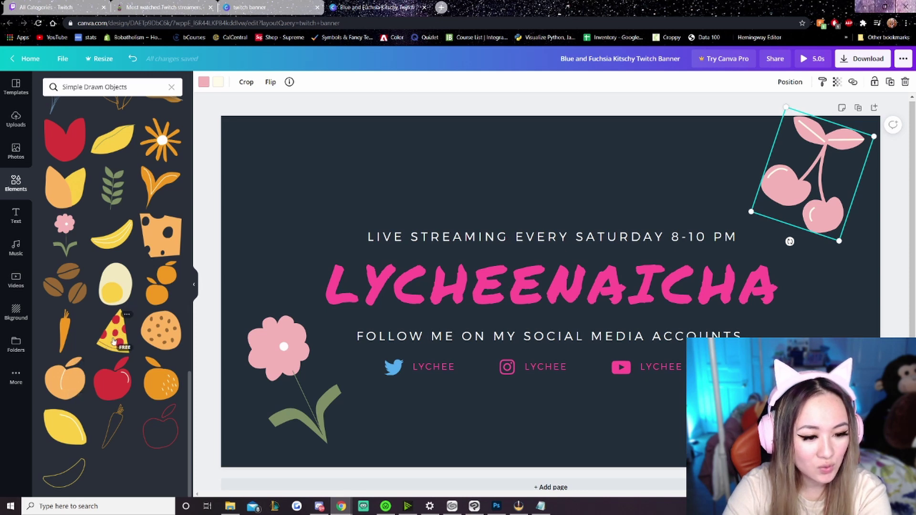
left_click(113, 341)
left_click_drag(552, 305, 812, 395)
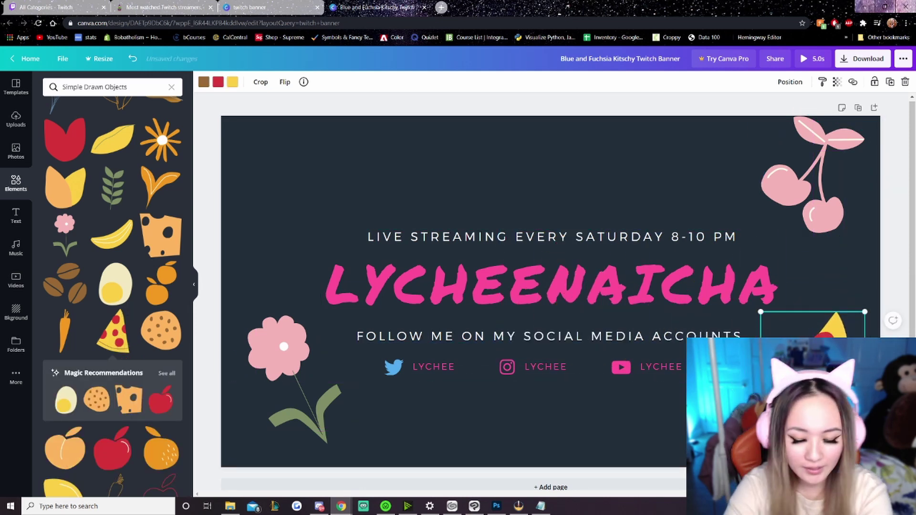
key("Escape")
- Add the peach to the banner, tilt it clockwise and place it in the lower-right corner
scroll(81, 381, "down", 2)
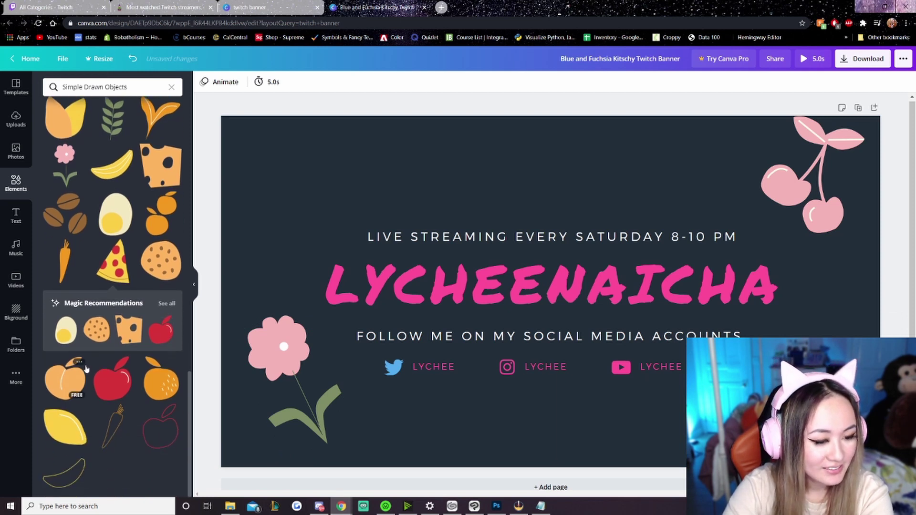
left_click(56, 379)
left_click_drag(593, 317, 893, 289)
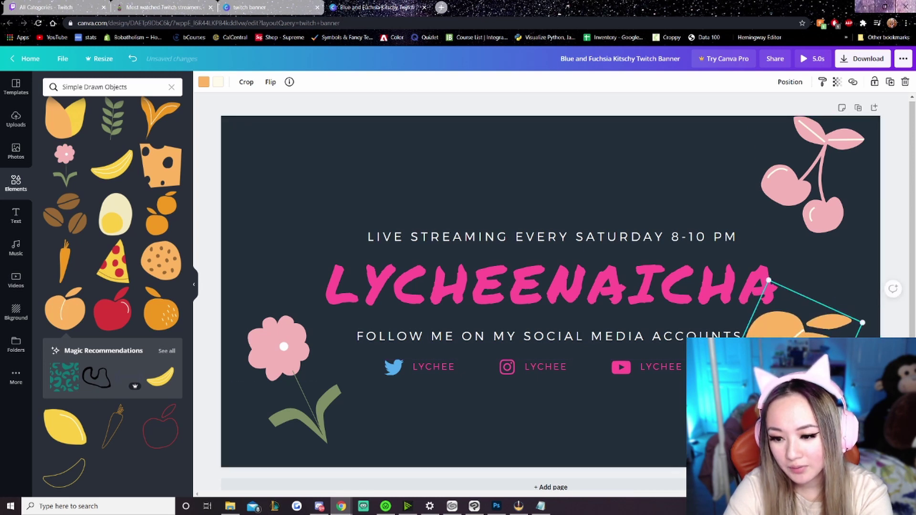
left_click_drag(806, 305, 811, 415)
left_click(551, 462)
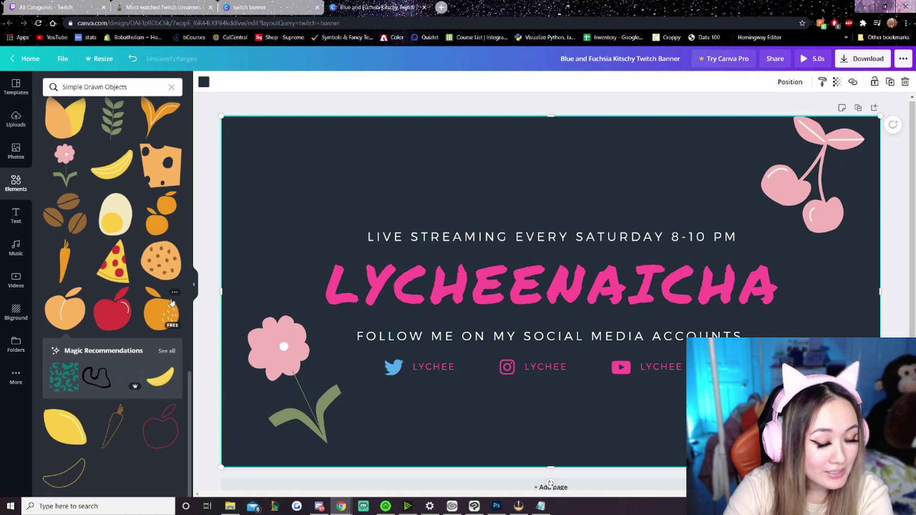
- Try the red apple on the banner and remove it
left_click(125, 311)
key("Delete")
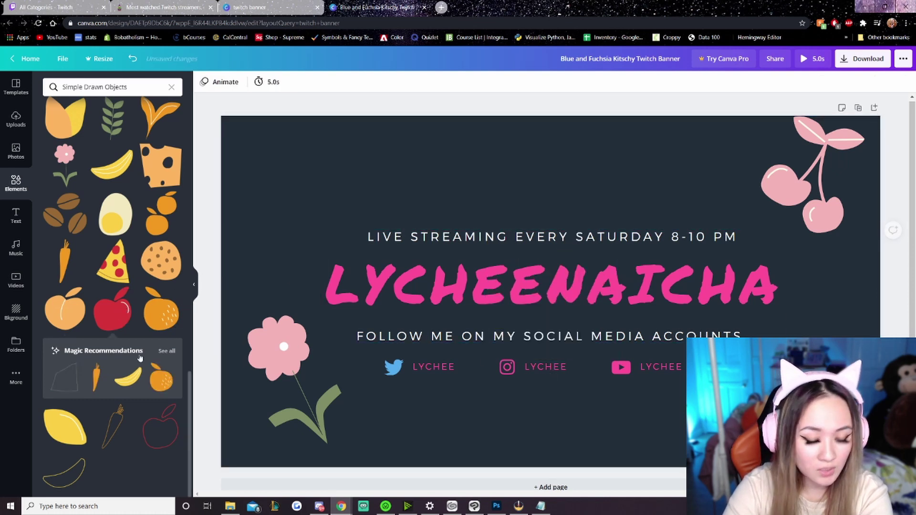
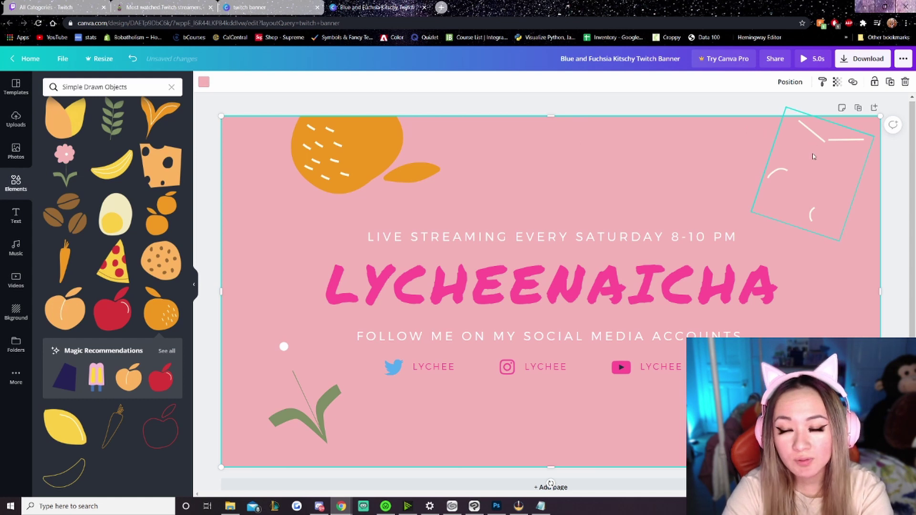
- Lighten the banner's background to the custom pink #FFCED0
left_click(650, 106)
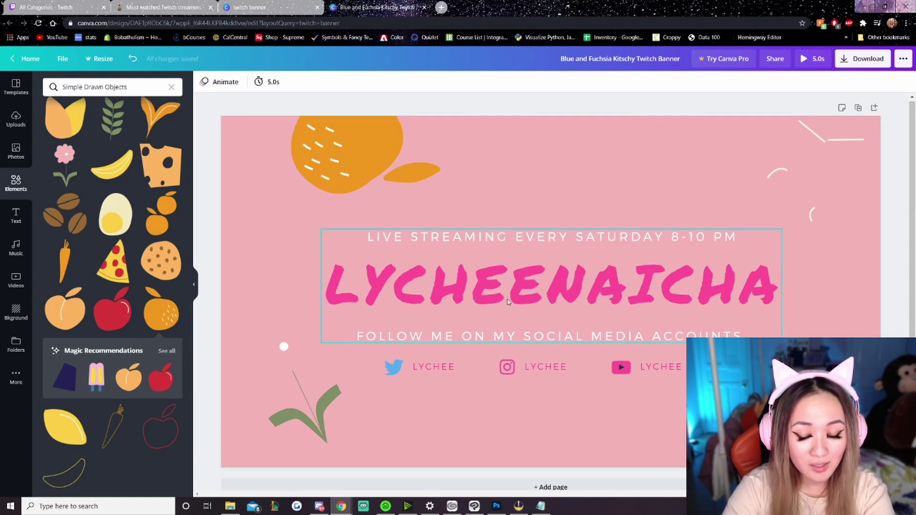
left_click(487, 210)
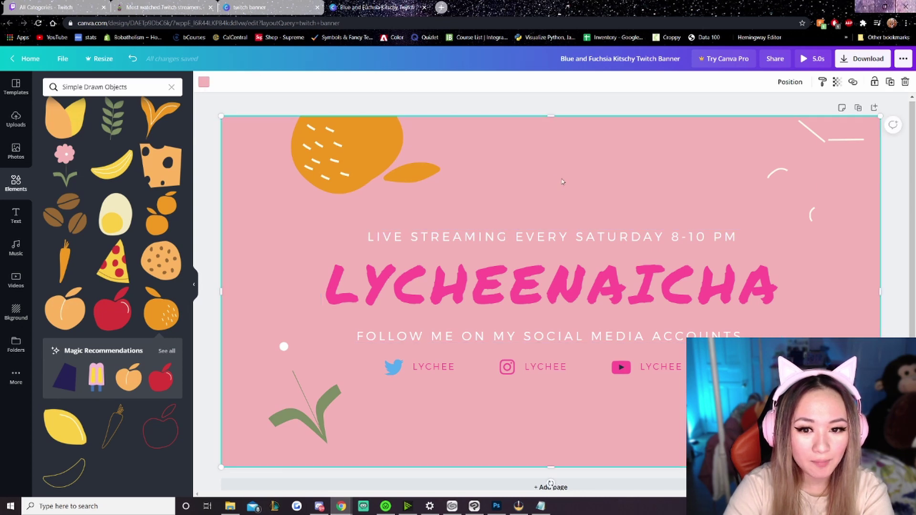
left_click(204, 81)
left_click(51, 132)
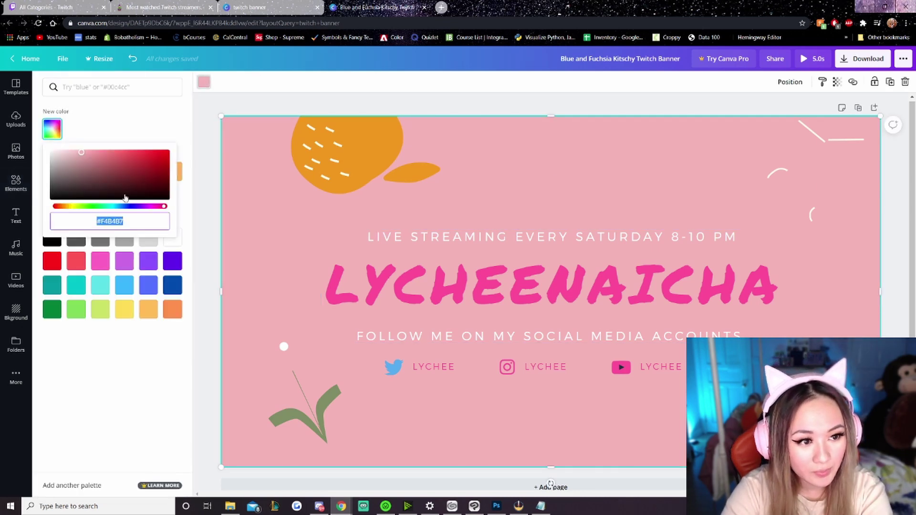
left_click_drag(81, 159, 74, 146)
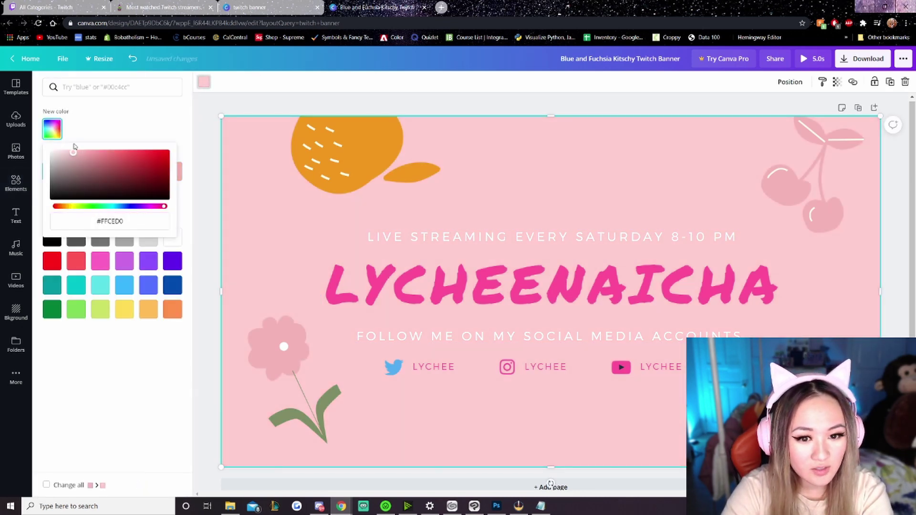
- Recolor the orange fruit at the banner's upper edge with the hot pink used for the channel name
left_click(377, 131)
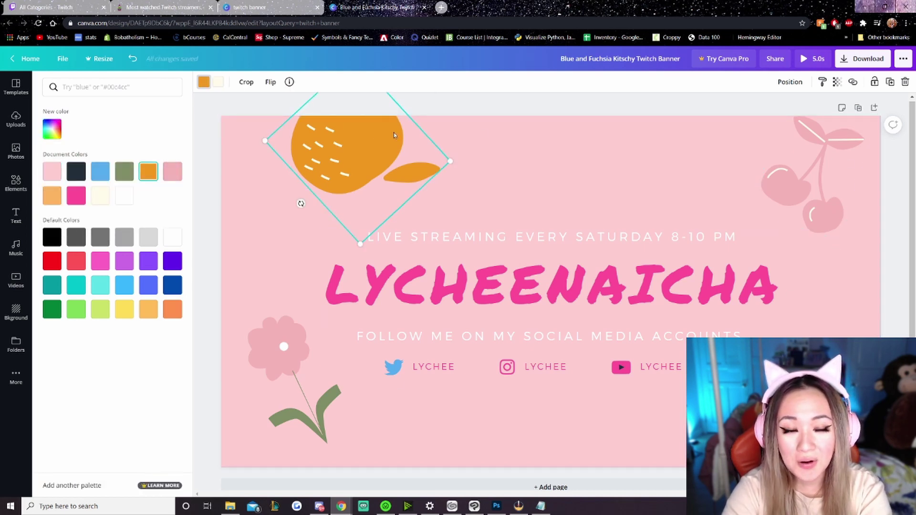
left_click(204, 86)
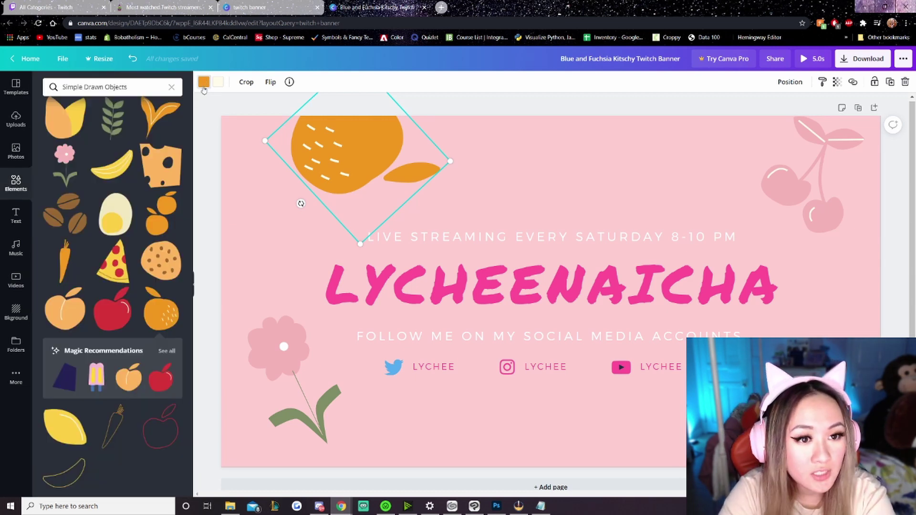
left_click(203, 83)
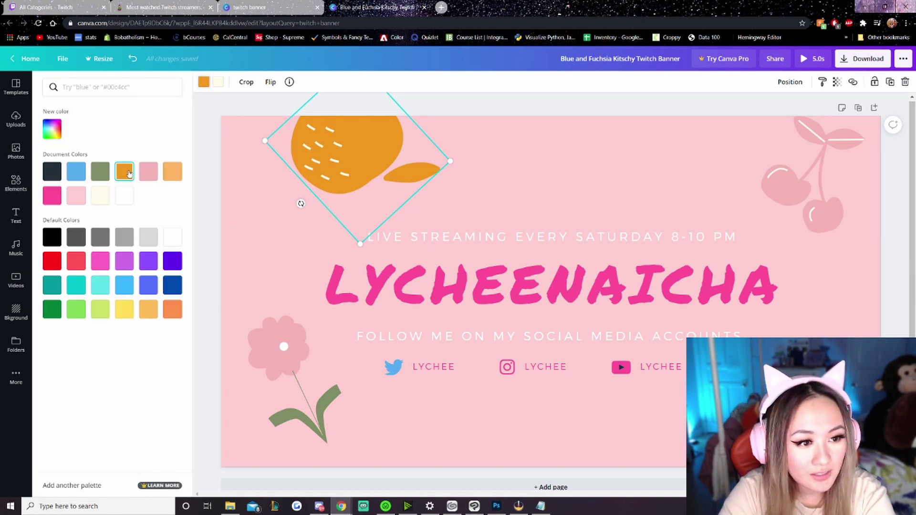
left_click(54, 135)
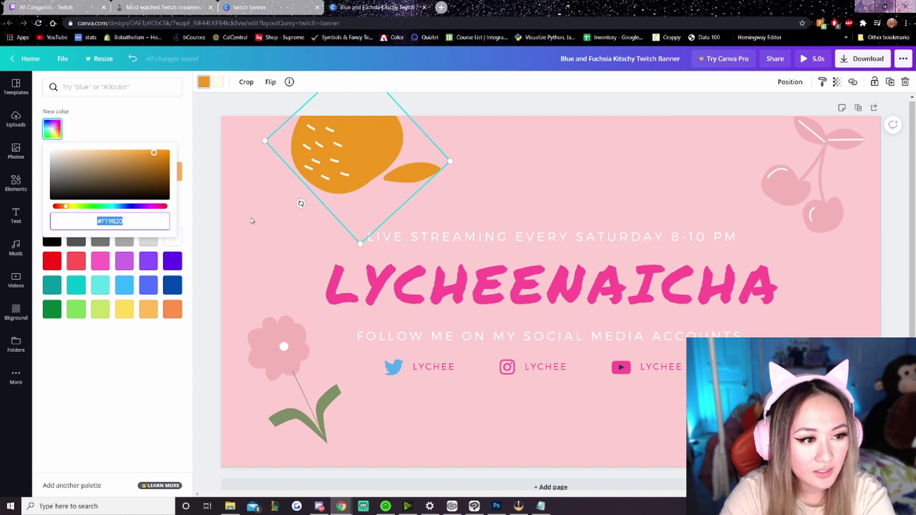
left_click(148, 123)
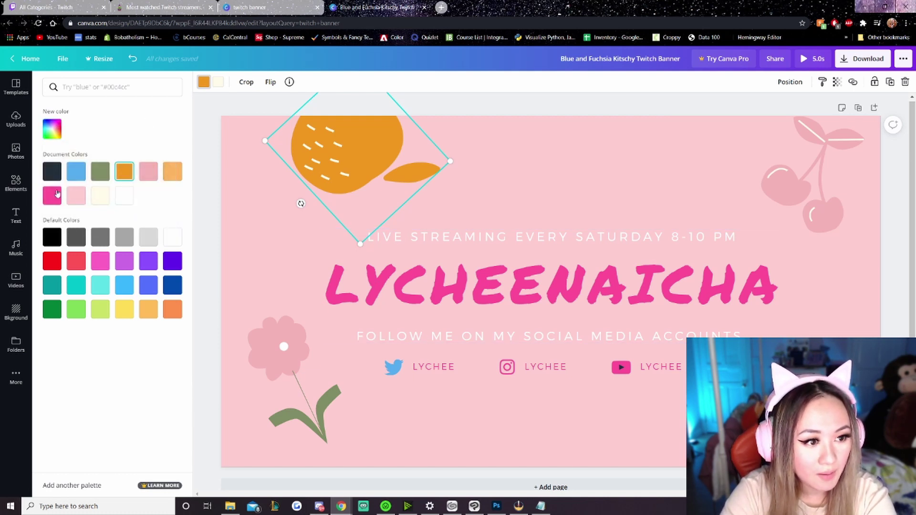
left_click(54, 195)
- Recolor the flower's petals with the hot pink document color
left_click(285, 351)
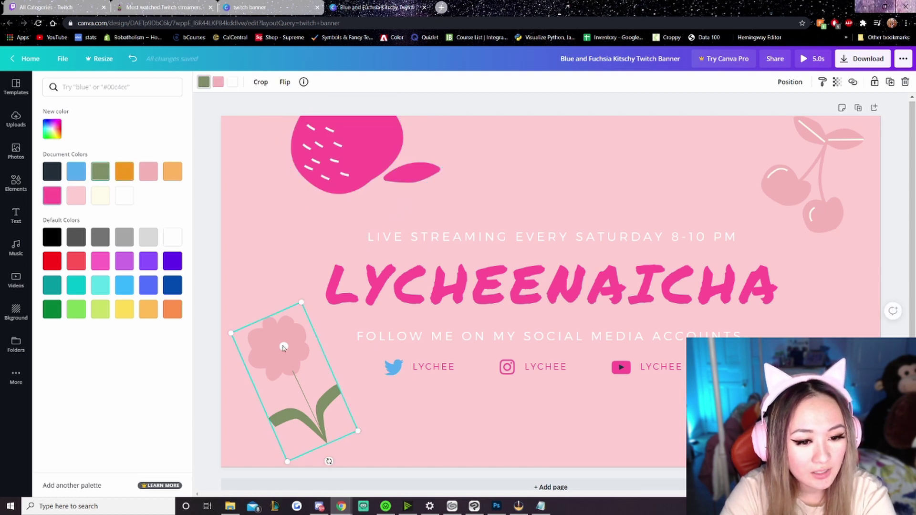
left_click(218, 82)
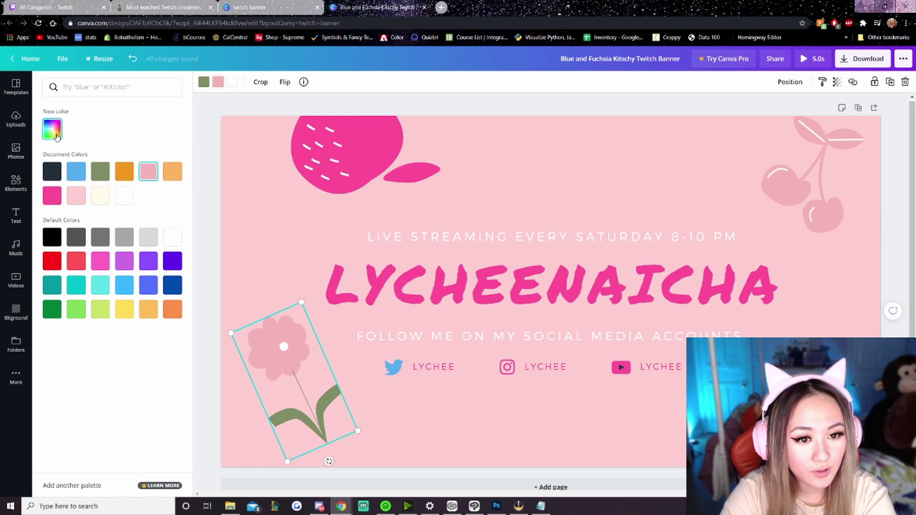
left_click(57, 136)
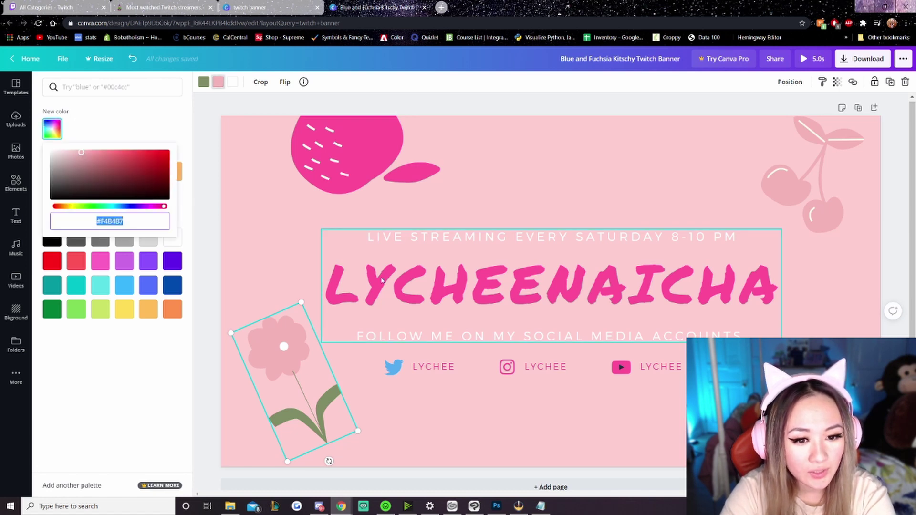
left_click(138, 121)
left_click(52, 195)
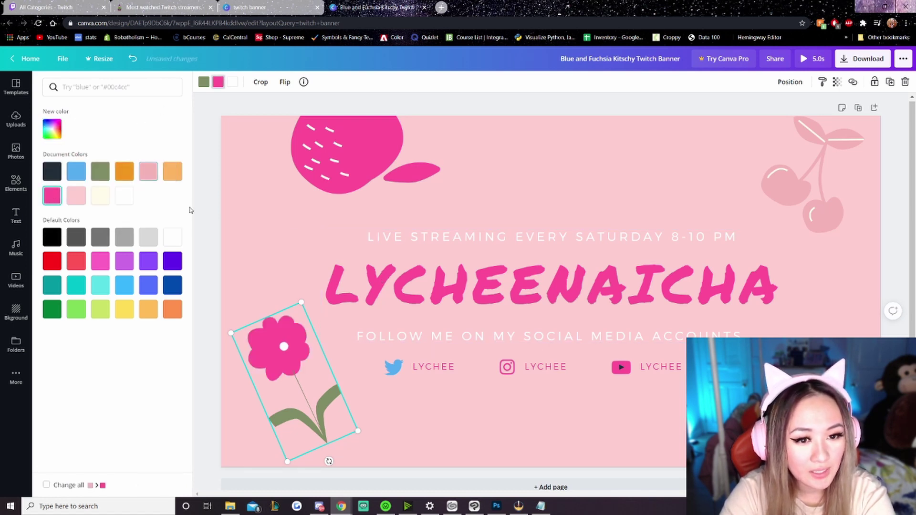
- Try hot pink for the cherries' highlight lines
left_click(811, 177)
left_click(52, 195)
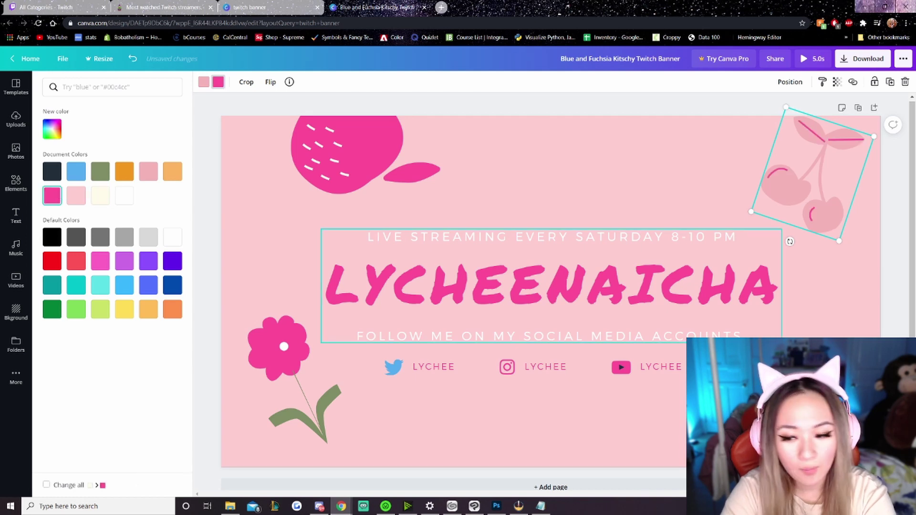
- Set the peach's highlight lines to cream and its body to the background's light pink
left_click(199, 228)
left_click(52, 195)
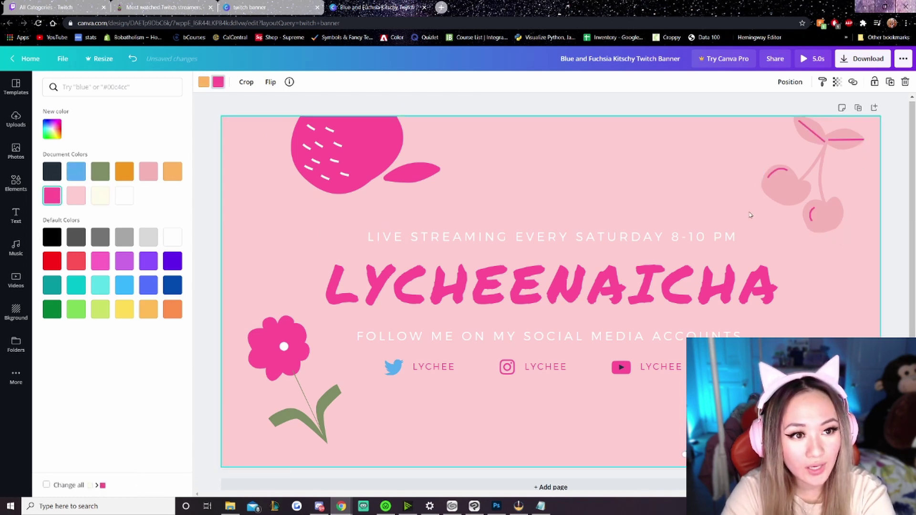
left_click(101, 195)
left_click(204, 82)
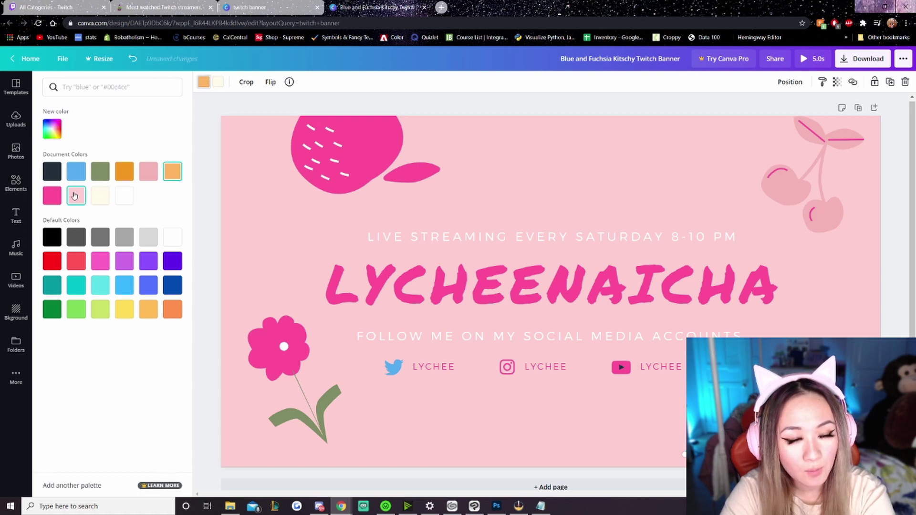
left_click(74, 196)
- Set the cherries' highlight lines to the cream document color
left_click(806, 191)
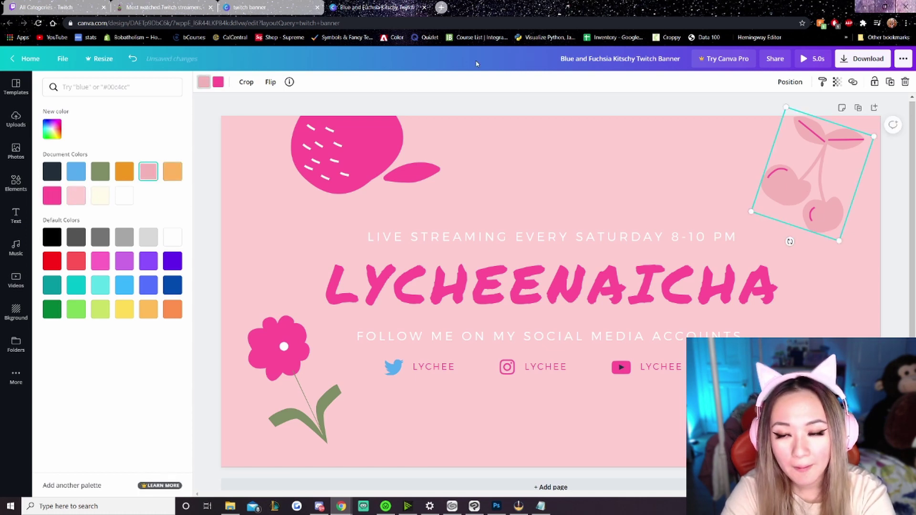
left_click(219, 82)
left_click(100, 195)
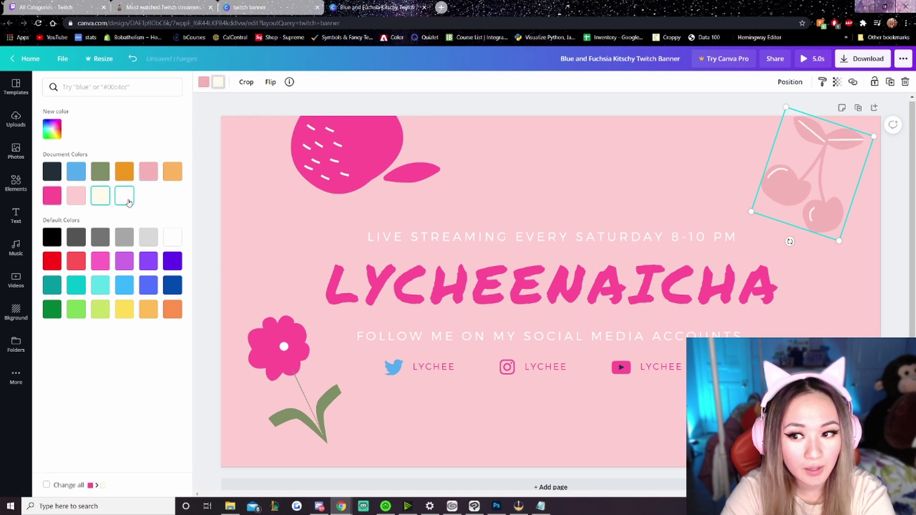
- Recolor the cherries' fruit, stems and leaves with the hot pink document color
left_click(204, 82)
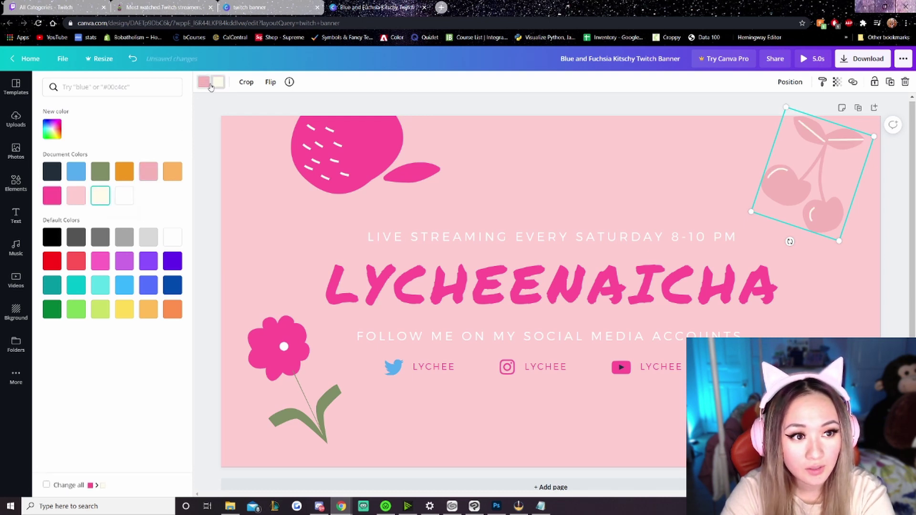
left_click(53, 196)
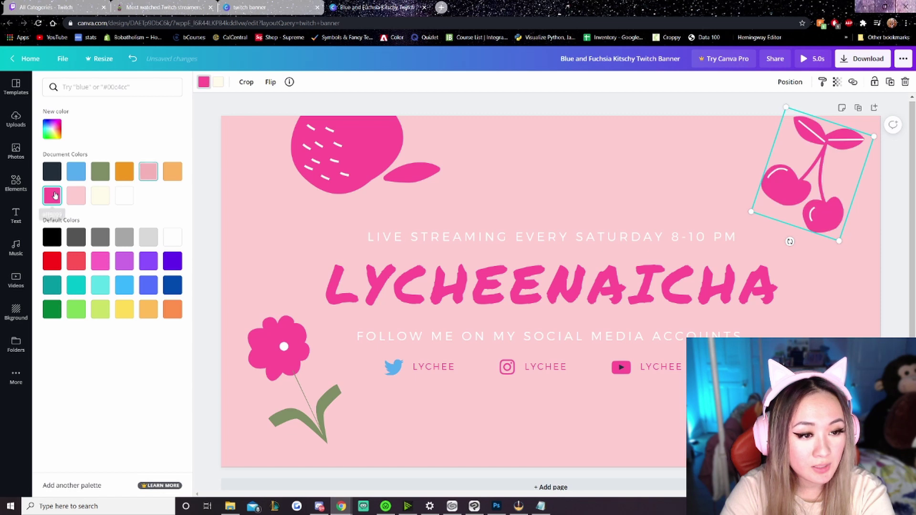
- Lighten the banner's background to the custom pink #FFDFE0
left_click(618, 144)
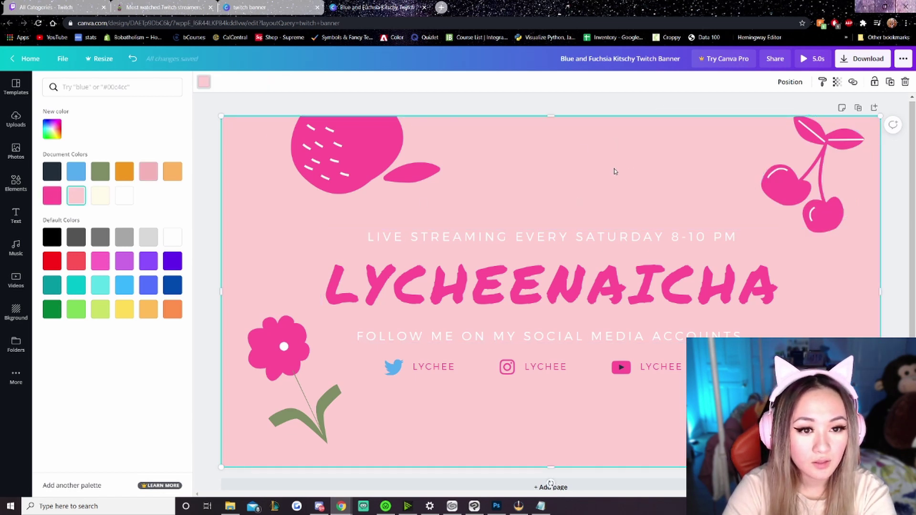
left_click(53, 129)
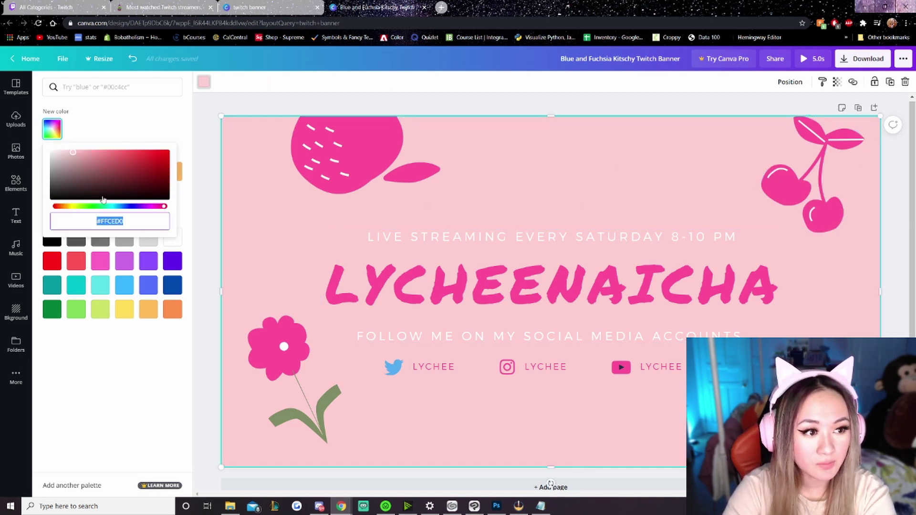
left_click_drag(72, 154, 65, 150)
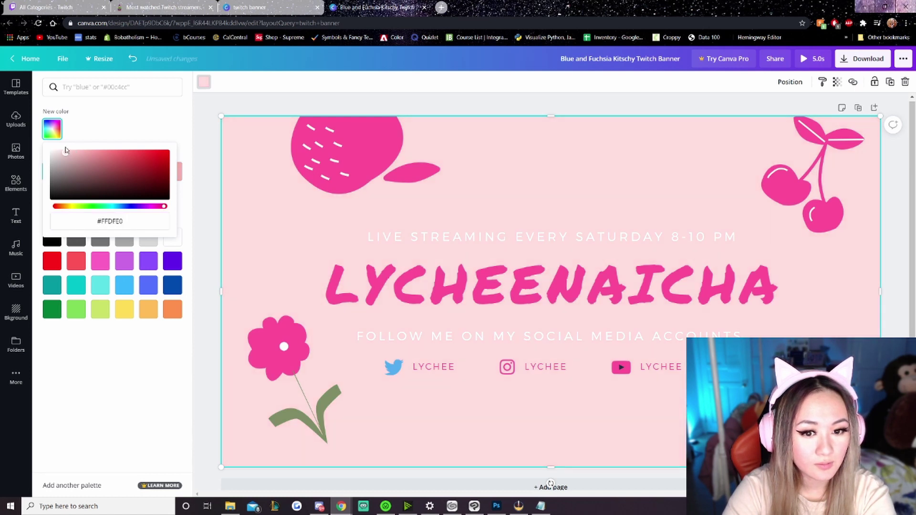
left_click(138, 116)
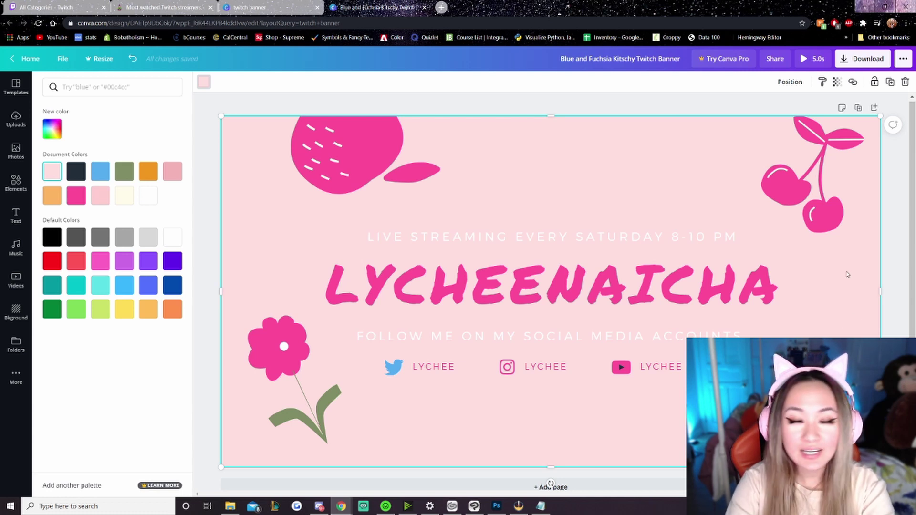
- Download the finished Twitch banner as a PNG
left_click(845, 63)
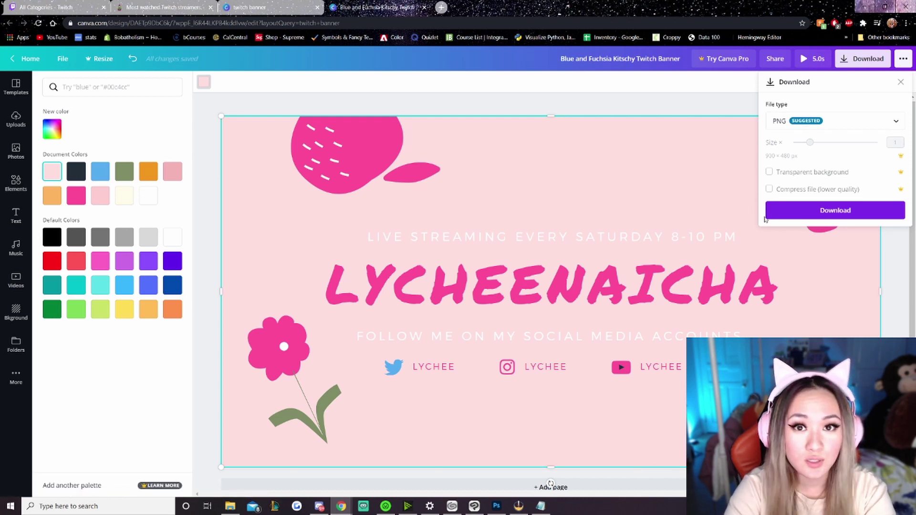
left_click(844, 214)
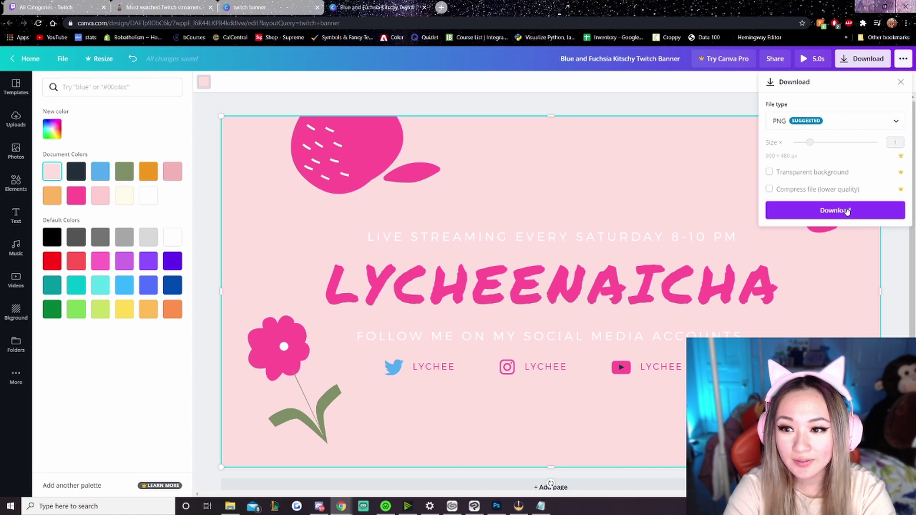
- Create a new blank design with custom dimensions of 320 x 140 px
key("ctrl+shift+Tab")
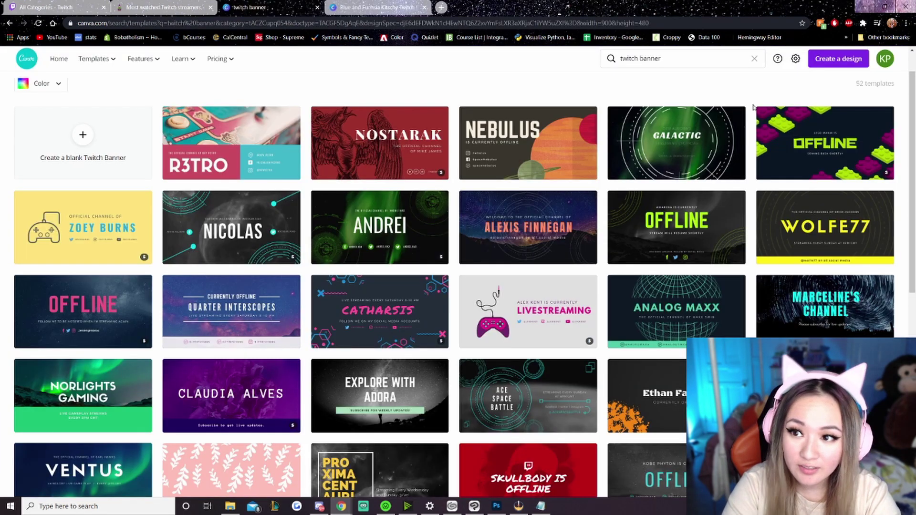
left_click(838, 61)
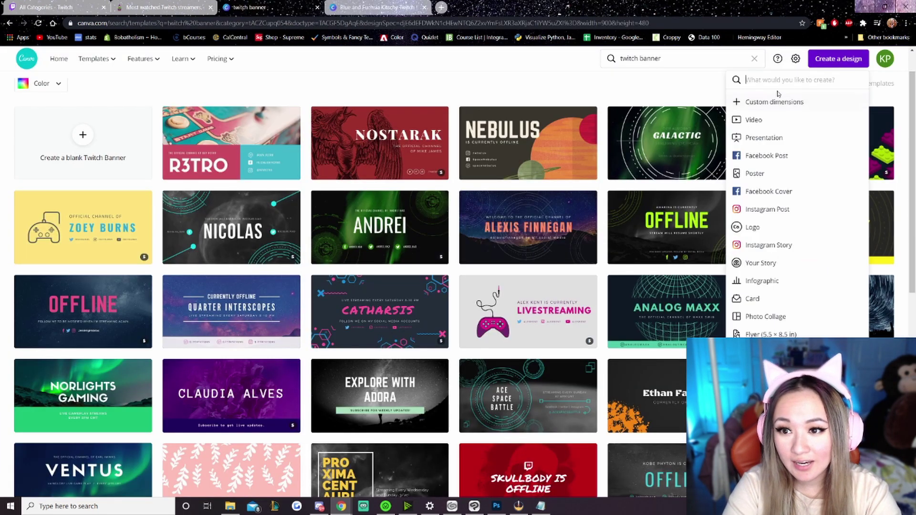
left_click(769, 102)
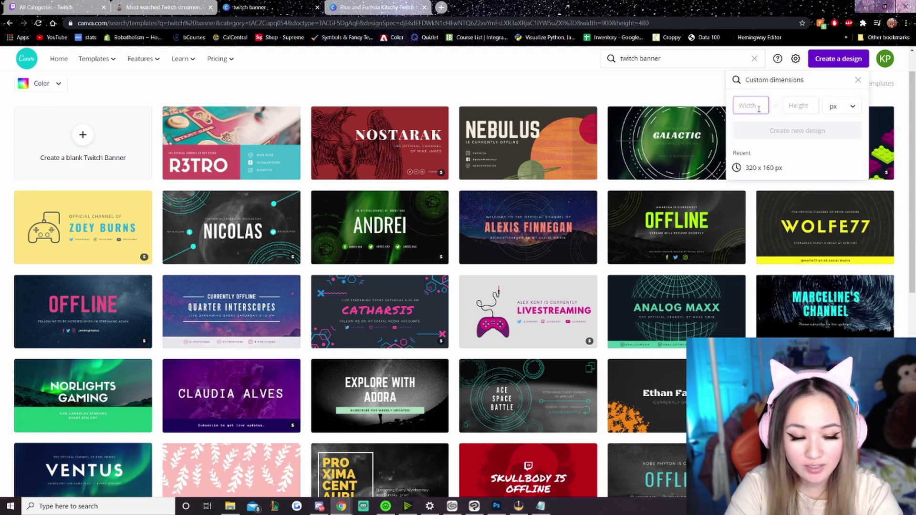
type("32")
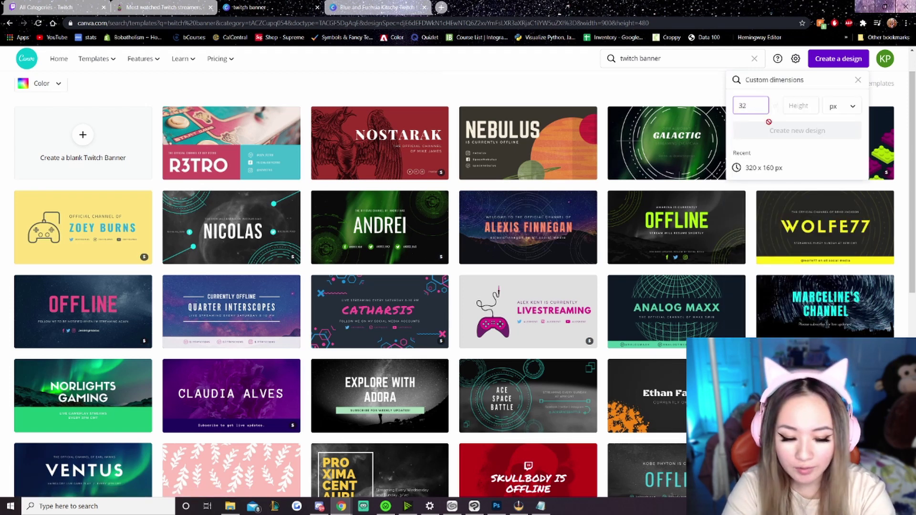
type("0")
left_click(800, 104)
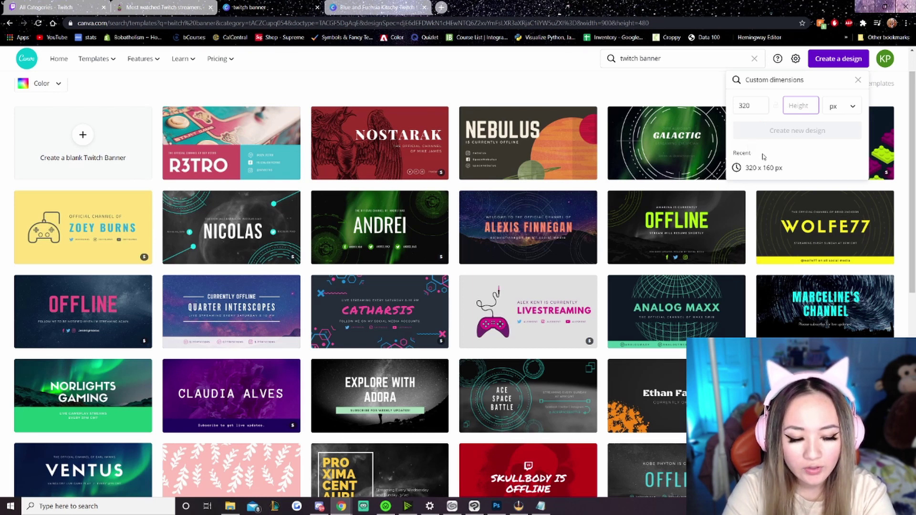
type("140")
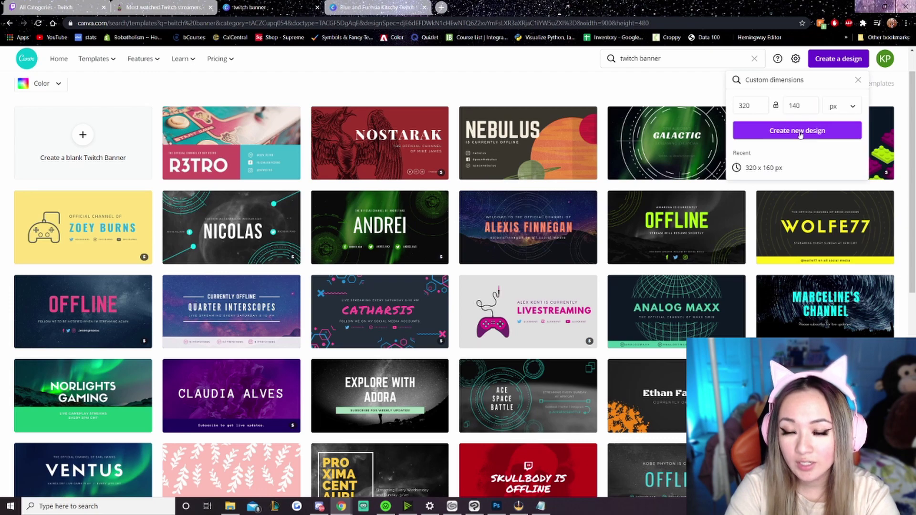
left_click(800, 132)
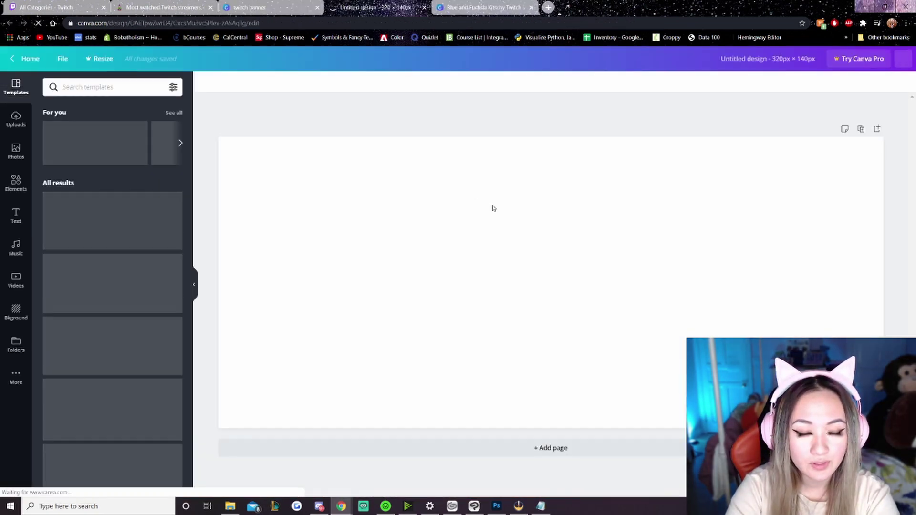
- Copy the banner's background color code #FFDFE0 and apply it as the new design's background color
left_click(326, 192)
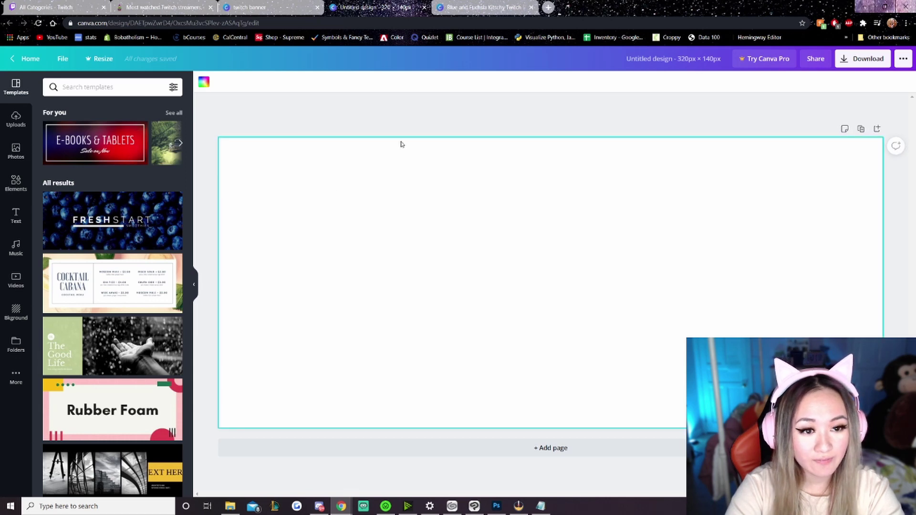
left_click(462, 10)
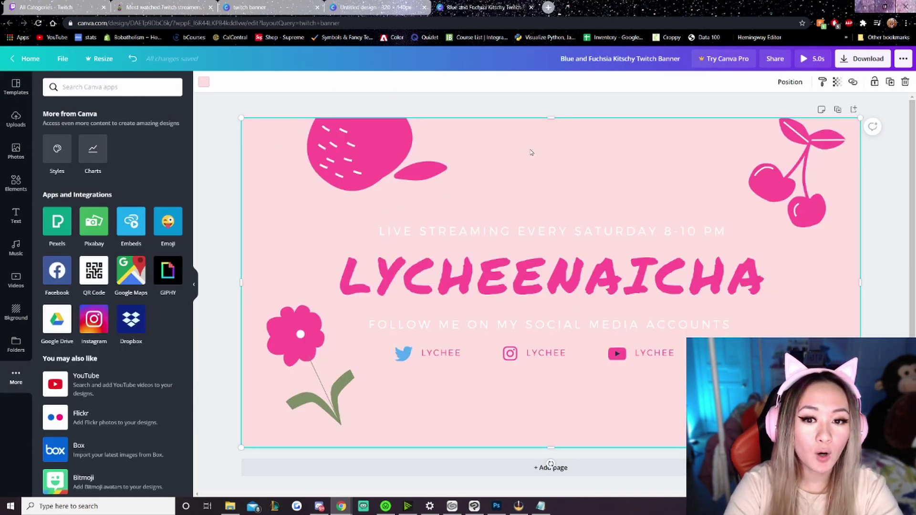
left_click(204, 82)
left_click(53, 130)
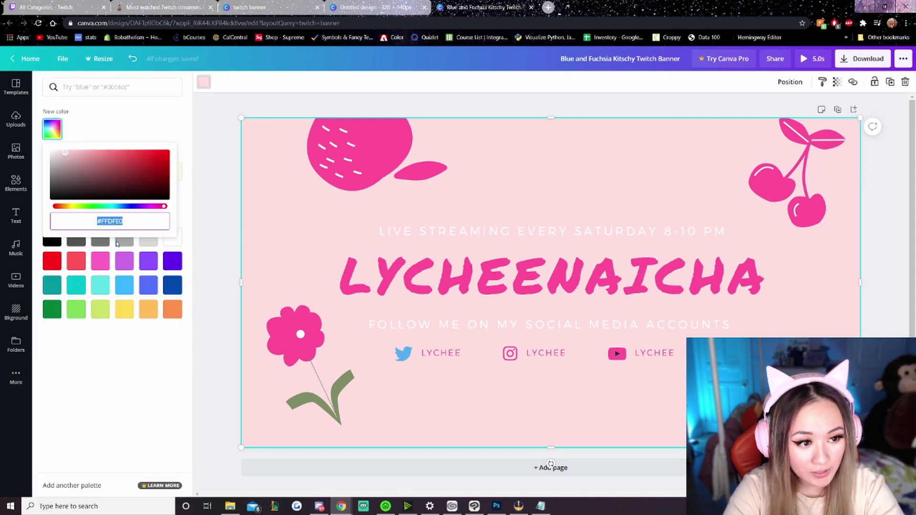
left_click(357, 5)
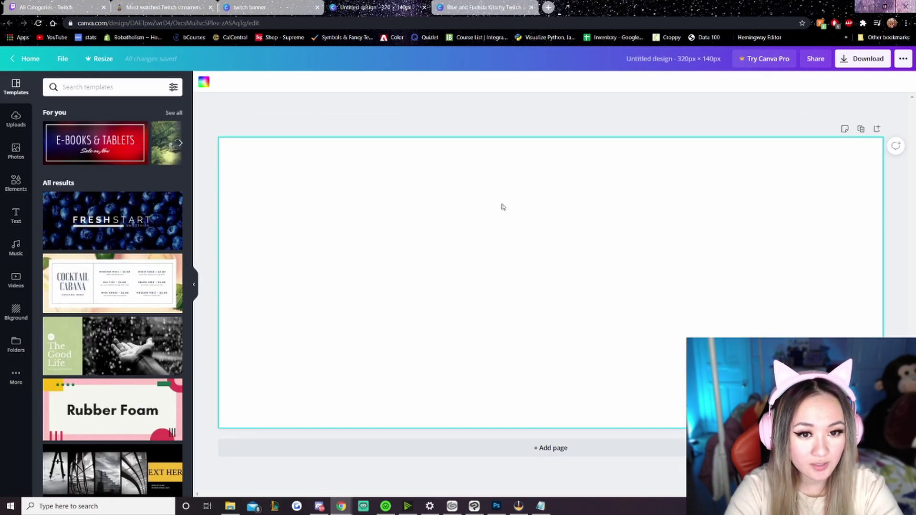
left_click(205, 83)
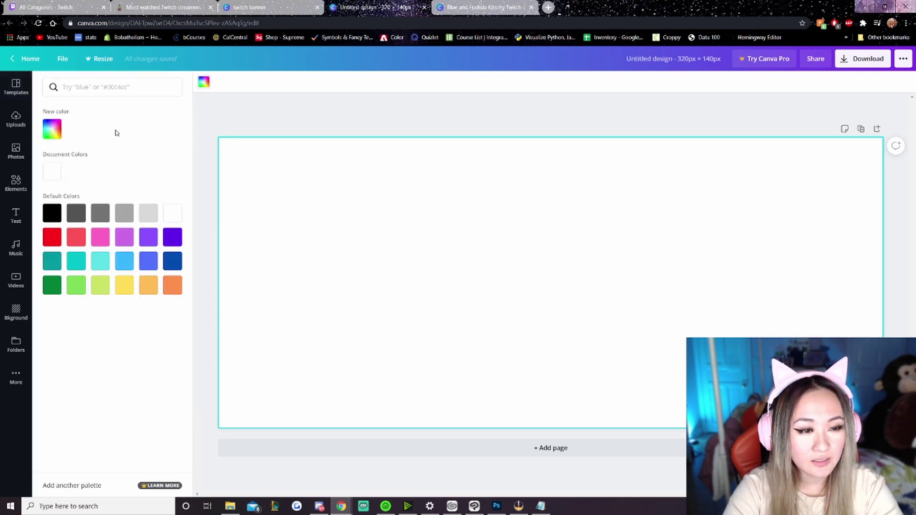
left_click(53, 129)
key("ctrl+v")
left_click(602, 181)
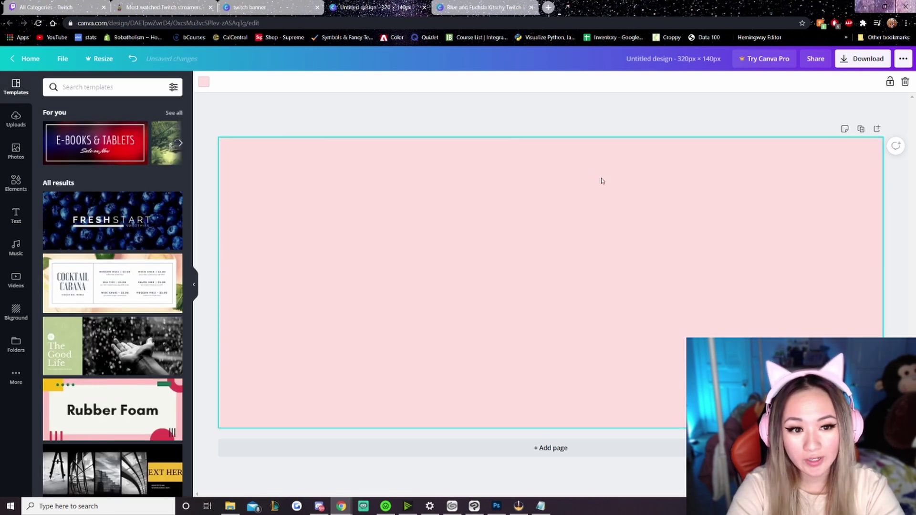
- Copy the LYCHEENAICHA text group from the banner into the new design and place it across the middle
key("ctrl+Tab")
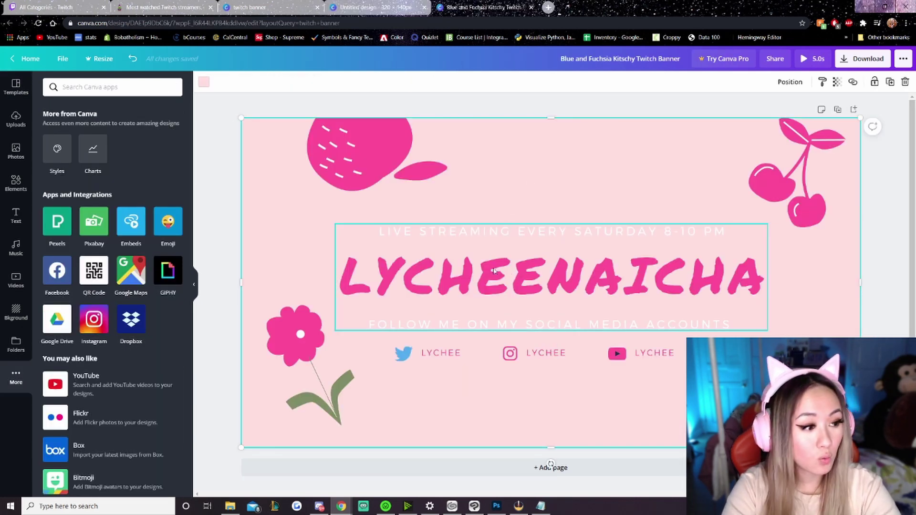
left_click(519, 286)
key("ctrl+c")
left_click(377, 7)
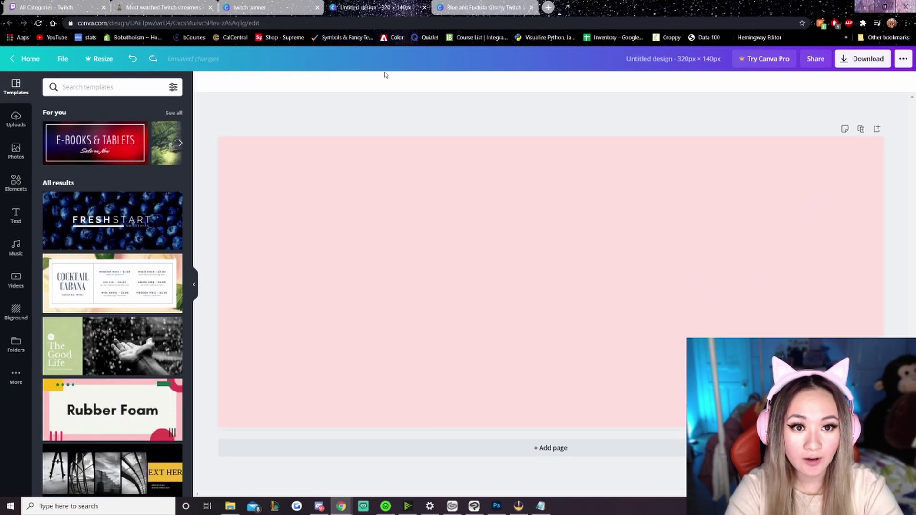
key("ctrl+v")
left_click_drag(466, 226, 468, 289)
- Delete the live streaming line and the social media line from the pasted text group
left_click(538, 210)
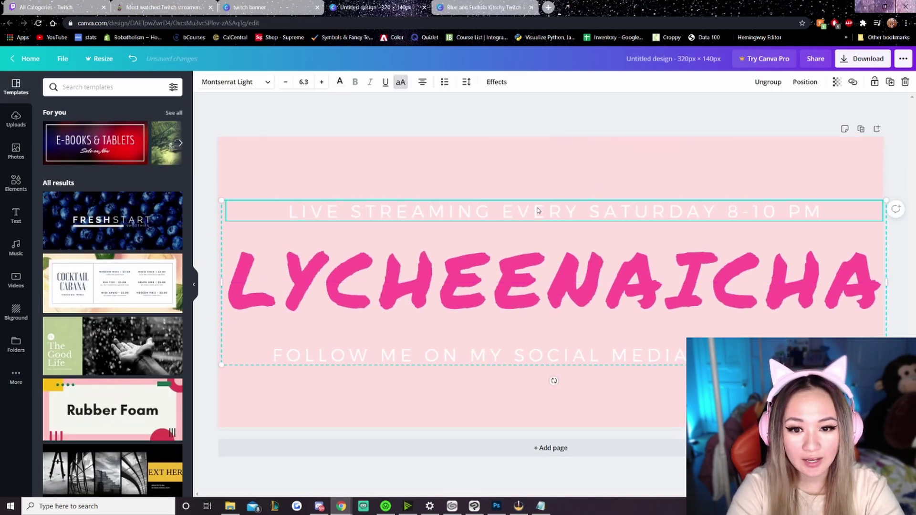
key("Delete")
left_click(500, 356)
key("Delete")
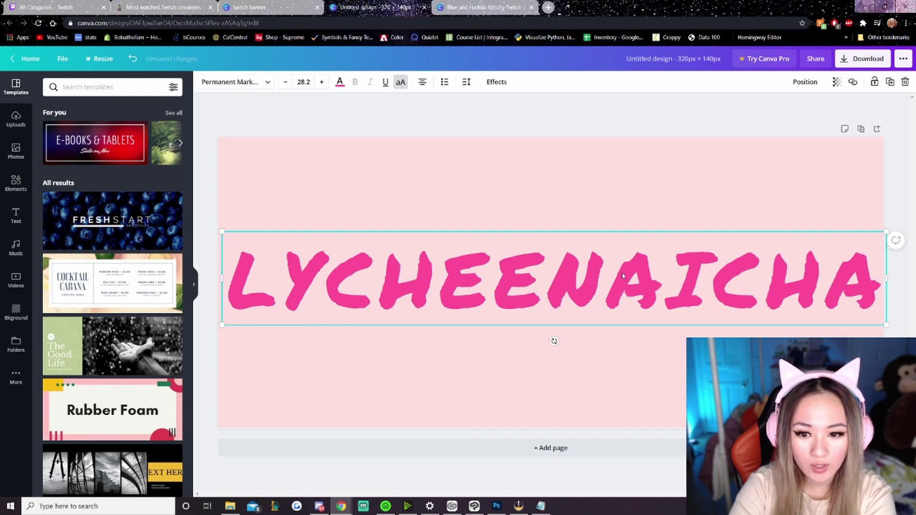
- Replace the LYCHEENAICHA text with ABOUT ME
left_click(625, 275)
key("ctrl+a")
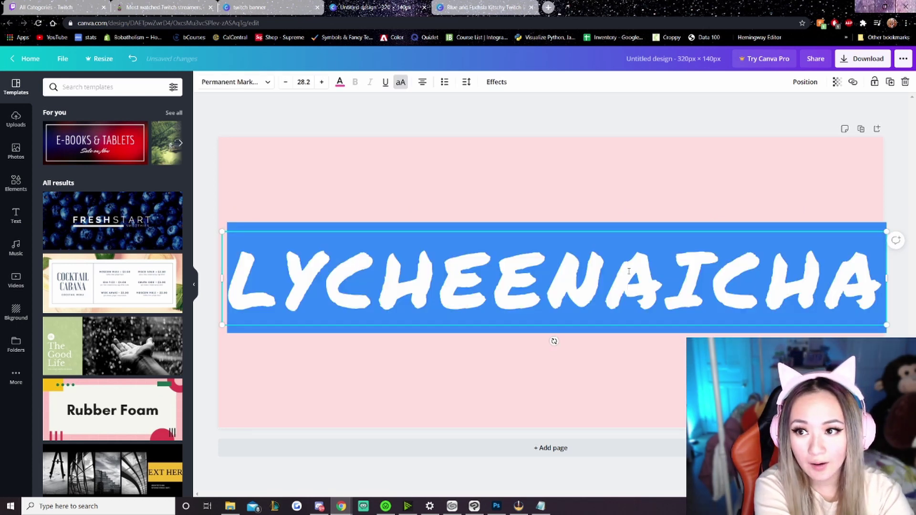
type("AB")
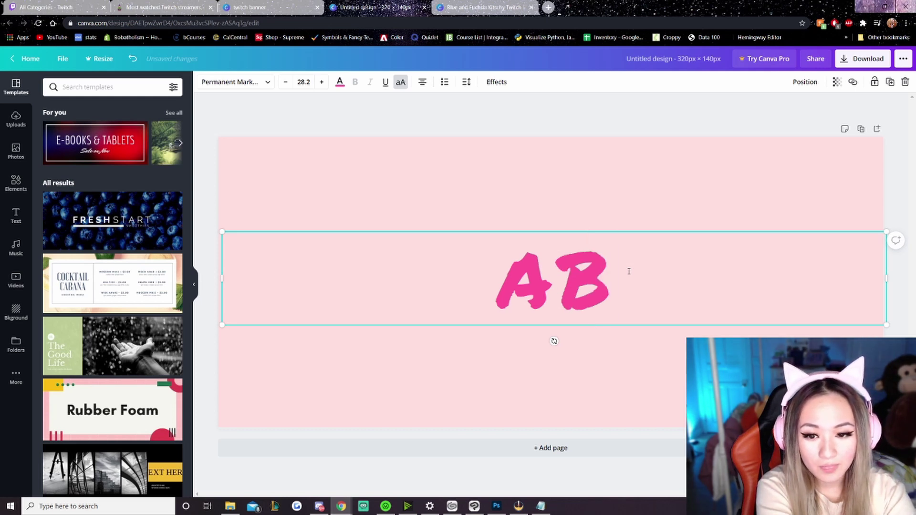
type("OUT ME")
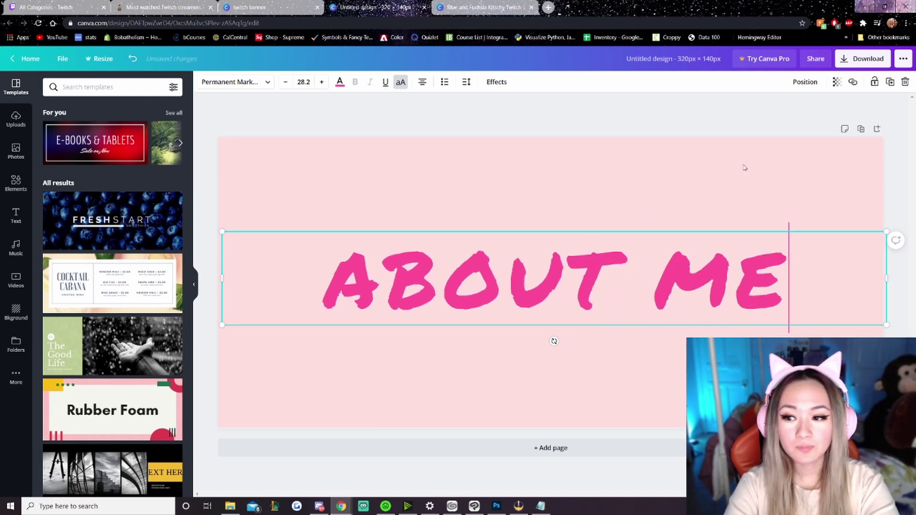
- Enlarge the ABOUT ME text to size 30.9 and center it on the page
left_click_drag(886, 232, 908, 226)
double_click(560, 275)
left_click_drag(822, 271, 319, 261)
left_click(322, 82)
left_click(322, 82)
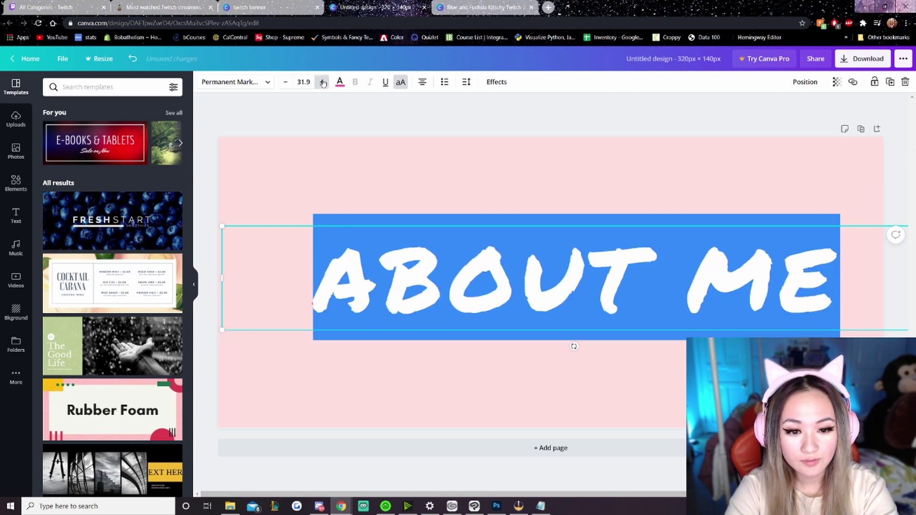
left_click(322, 82)
left_click(322, 82)
left_click(322, 82)
left_click(322, 82)
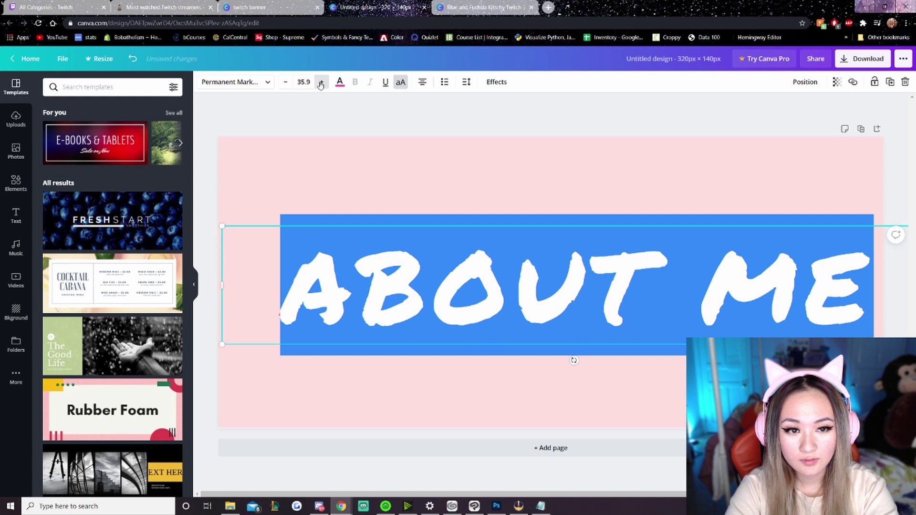
left_click(285, 82)
left_click(285, 82)
left_click(285, 82)
left_click(285, 82)
left_click(285, 82)
left_click(616, 123)
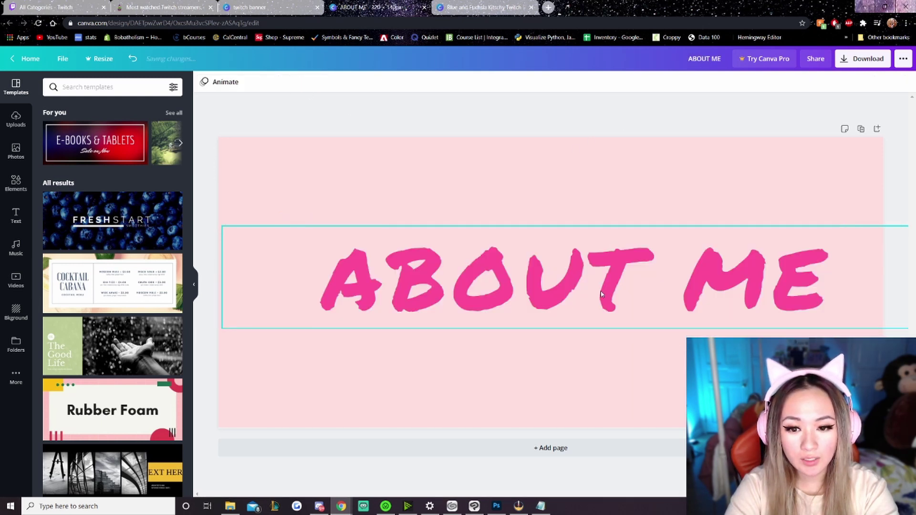
left_click_drag(619, 271, 537, 276)
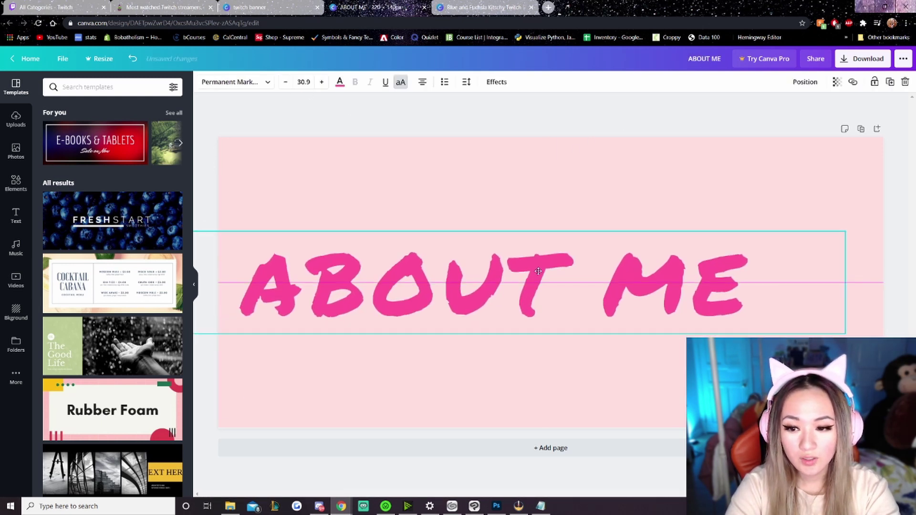
left_click_drag(622, 273, 677, 267)
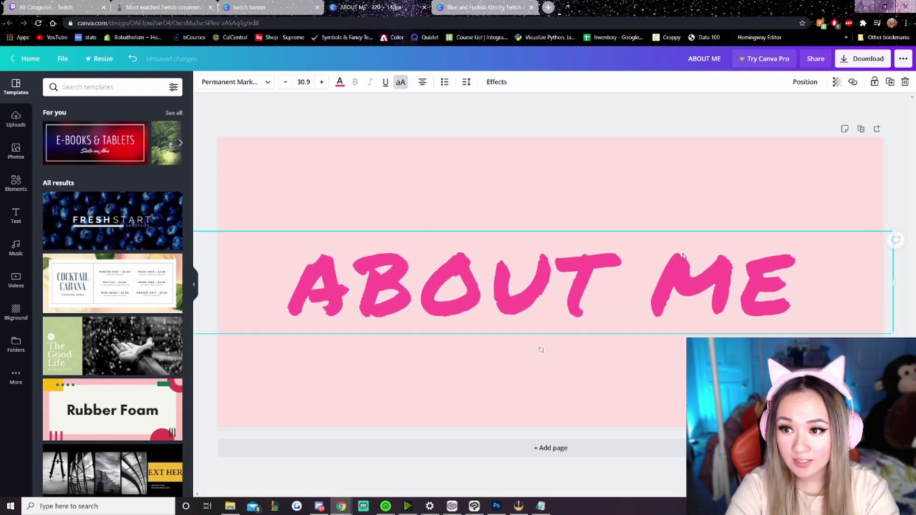
- Copy the cherries graphic from the banner into the ABOUT ME design and place it in the upper-right corner of the page
left_click(479, 8)
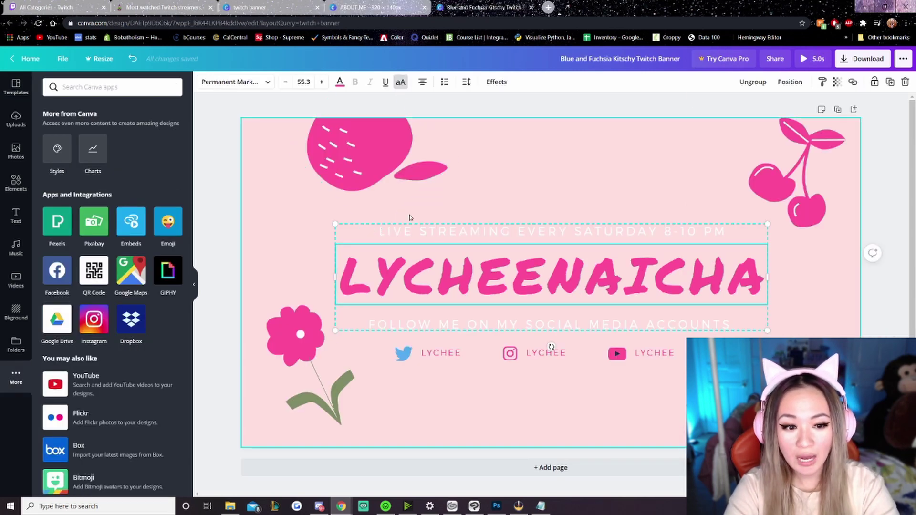
left_click(827, 201)
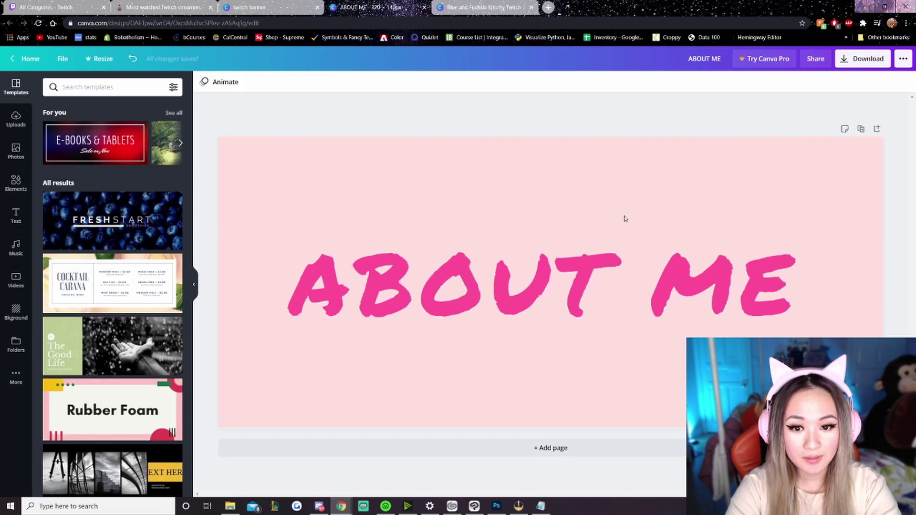
key("ctrl+v")
left_click_drag(306, 408, 833, 219)
left_click_drag(876, 281, 863, 263)
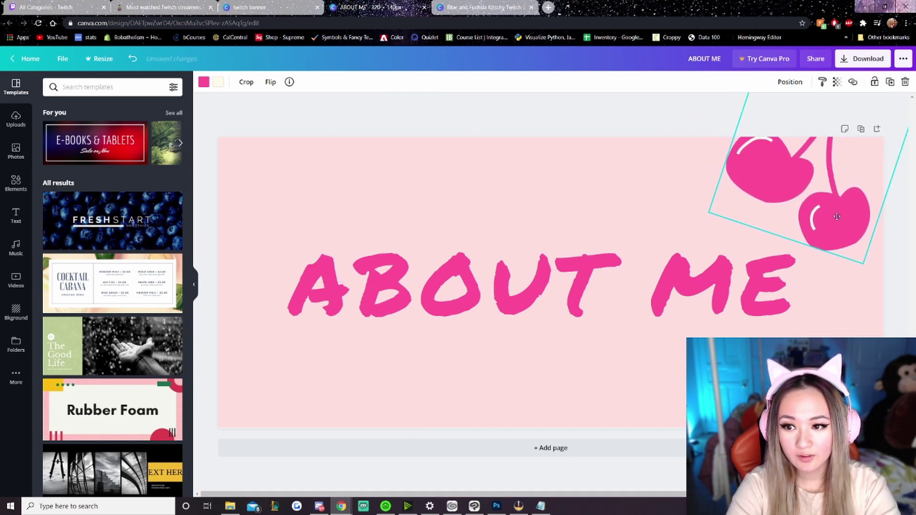
- Copy the peach graphic from the banner into the ABOUT ME design and place it in the lower-right corner of the page
key("ctrl+Tab")
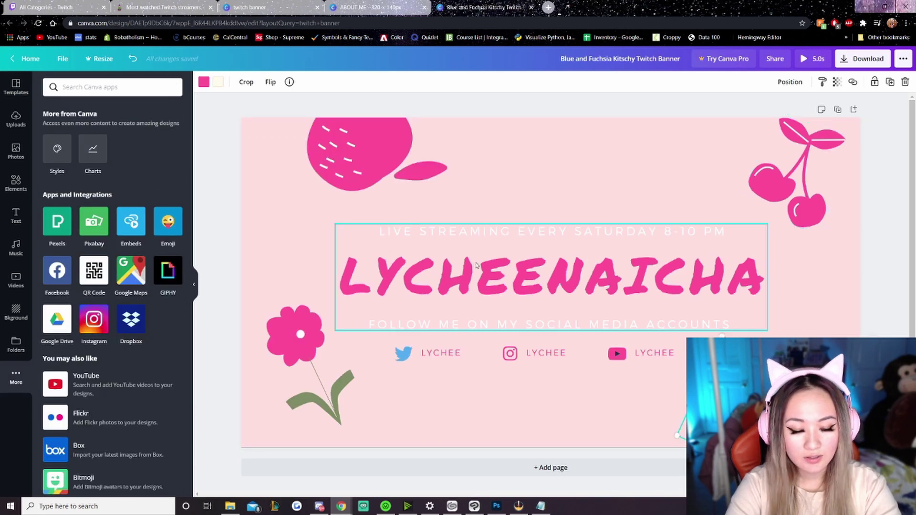
left_click(385, 4)
key("ctrl+v")
left_click_drag(312, 178, 587, 284)
left_click_drag(613, 347, 806, 377)
- Copy the strawberry graphic from the banner into the ABOUT ME design, partly cut off by the page's upper edge
key("ctrl+Tab")
left_click(312, 199)
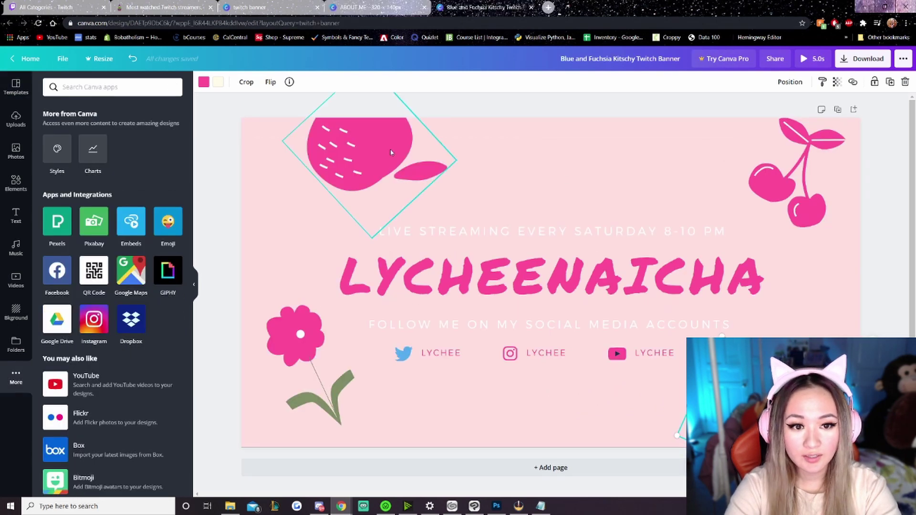
key("ctrl+shift+Tab")
key("ctrl+v")
left_click_drag(341, 266, 382, 130)
- Copy the flower from the banner into the ABOUT ME design, shrink it and tuck it into the page's lower-left corner
left_click(456, 6)
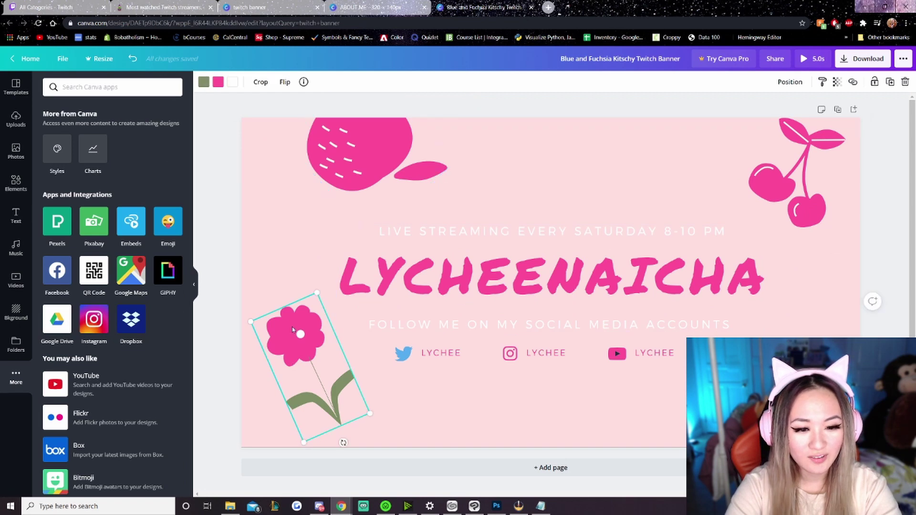
left_click(396, 8)
key("ctrl+v")
left_click_drag(307, 210, 386, 232)
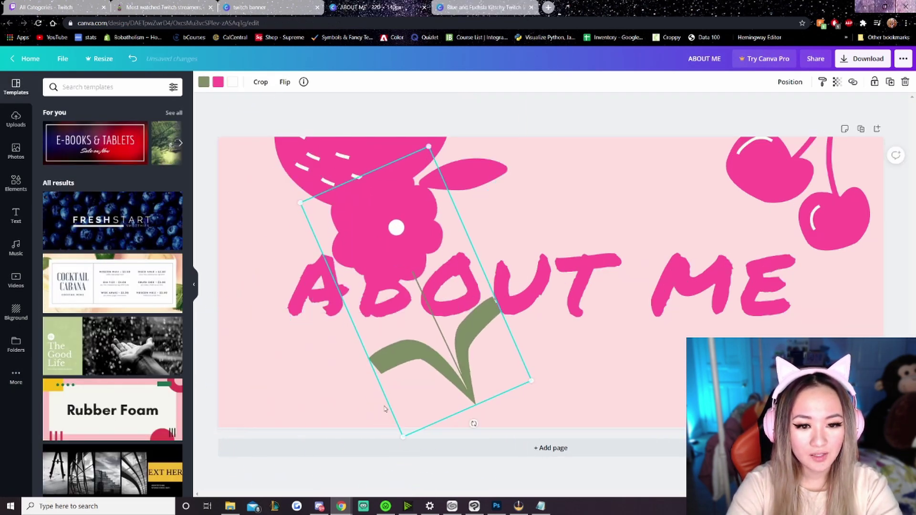
left_click_drag(403, 436, 415, 385)
left_click_drag(466, 368, 356, 430)
key("Escape")
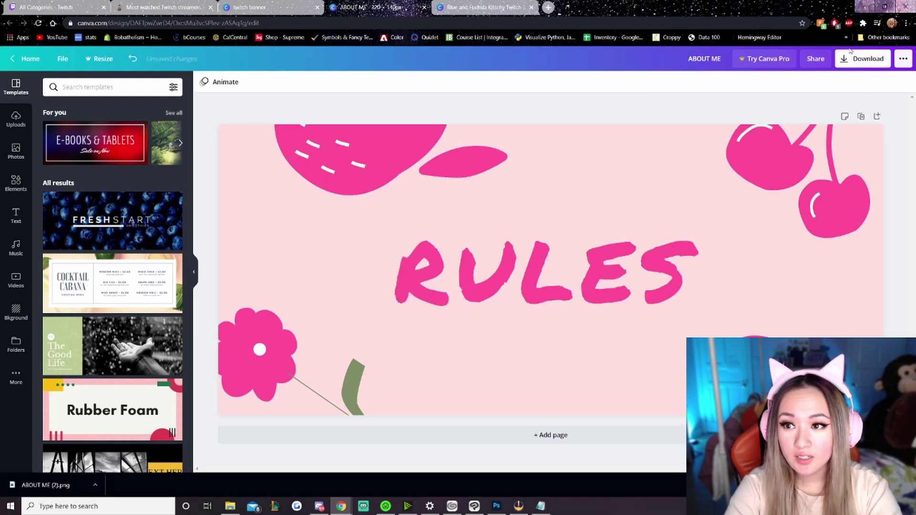
- Download the RULES version of the panel as a PNG
left_click(864, 59)
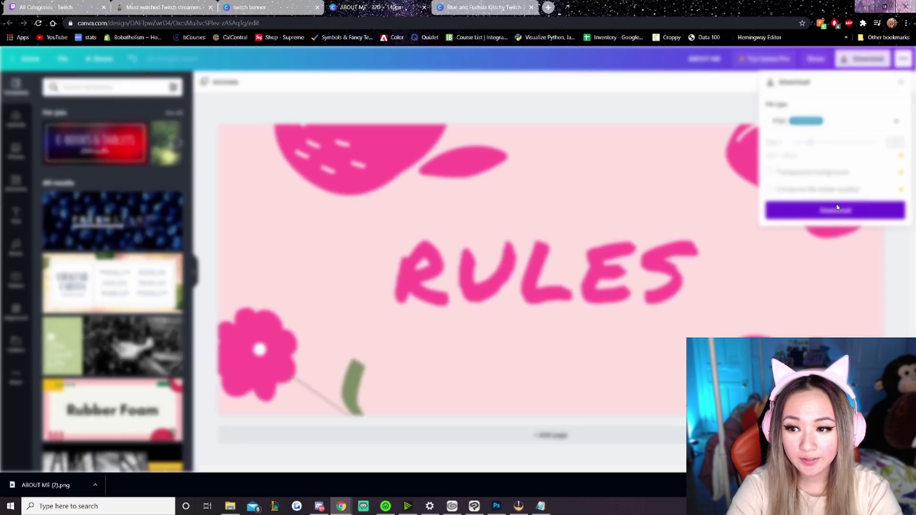
left_click(837, 210)
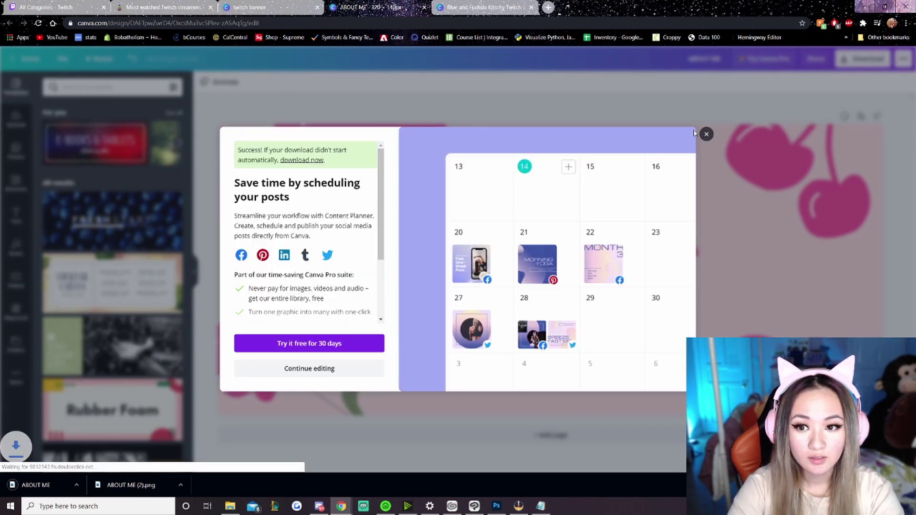
key("Escape")
- Replace the RULES text with DONATIONS and download this version of the panel
type("DONATIONS")
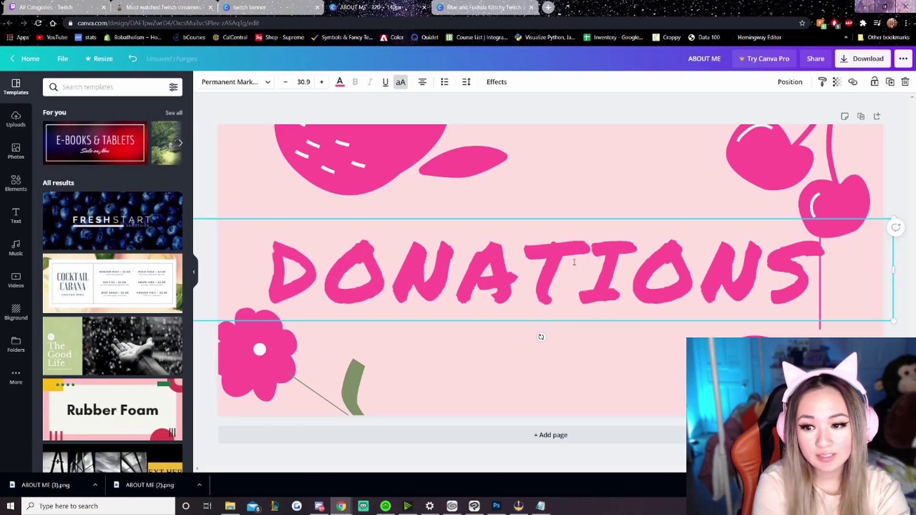
left_click(855, 61)
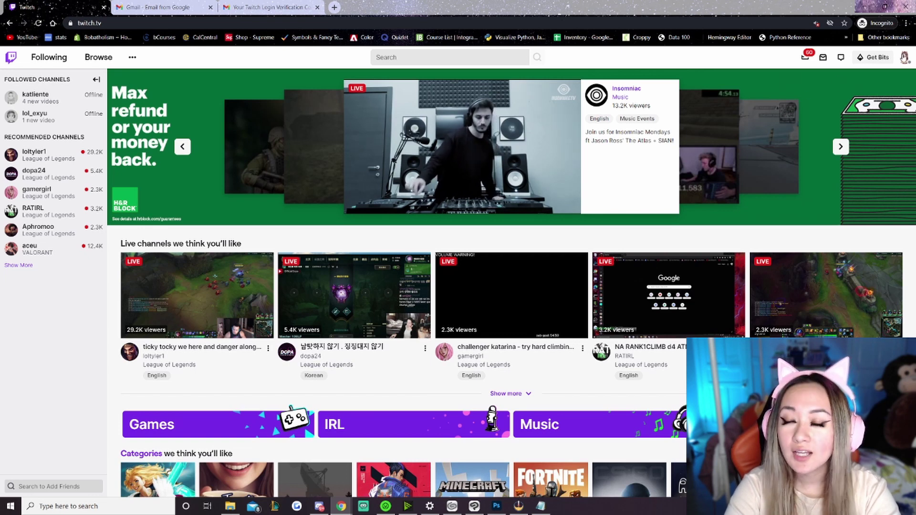
- Switch to Twitch and open the channel preferences in the Creator Dashboard
left_click(904, 57)
left_click(859, 149)
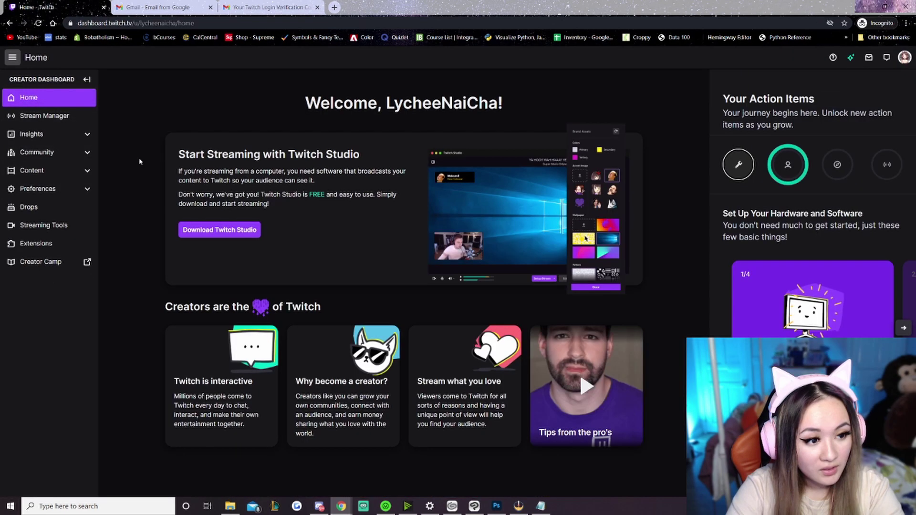
left_click(60, 189)
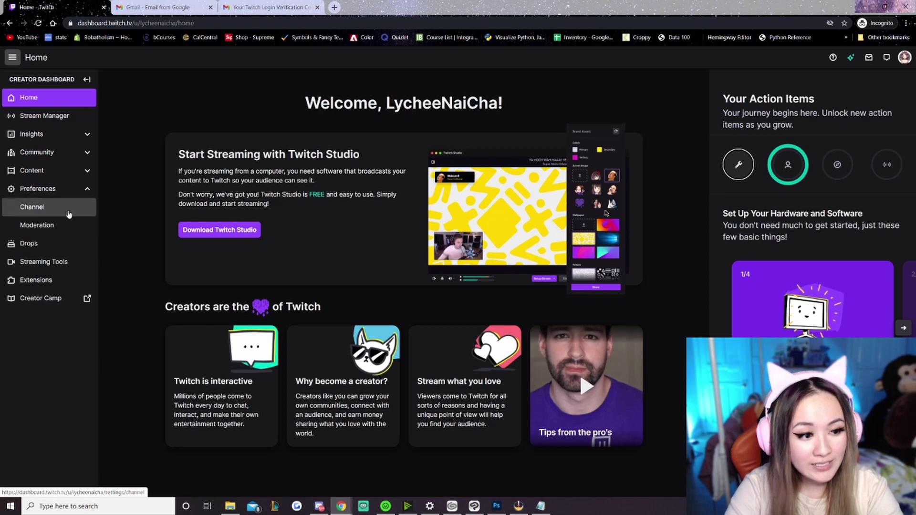
left_click(57, 207)
- Update the Video Player Banner with the downloaded pink LYCHEENAICHA banner image
scroll(231, 304, "down", 10)
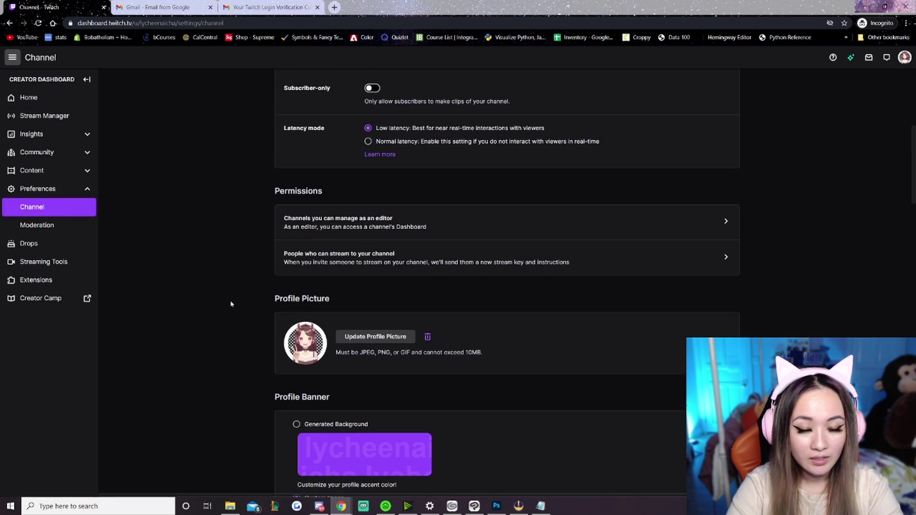
scroll(231, 304, "down", 10)
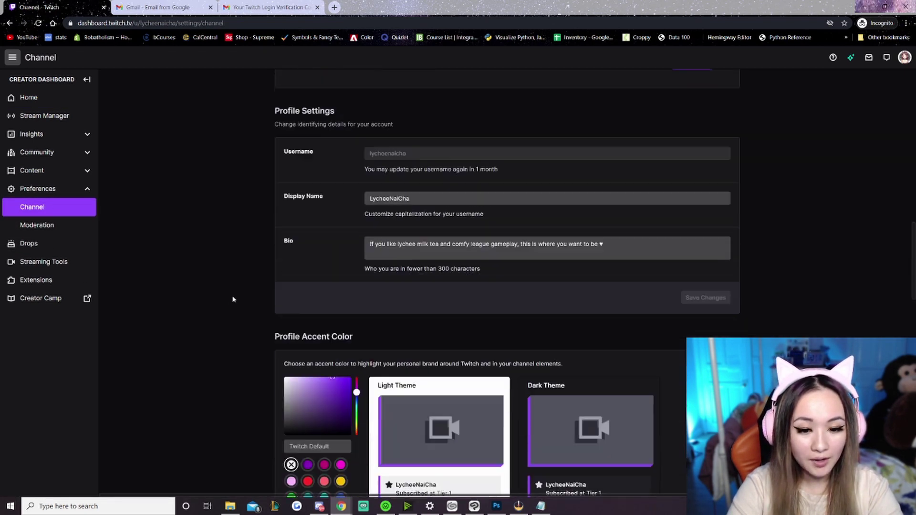
scroll(234, 298, "down", 5)
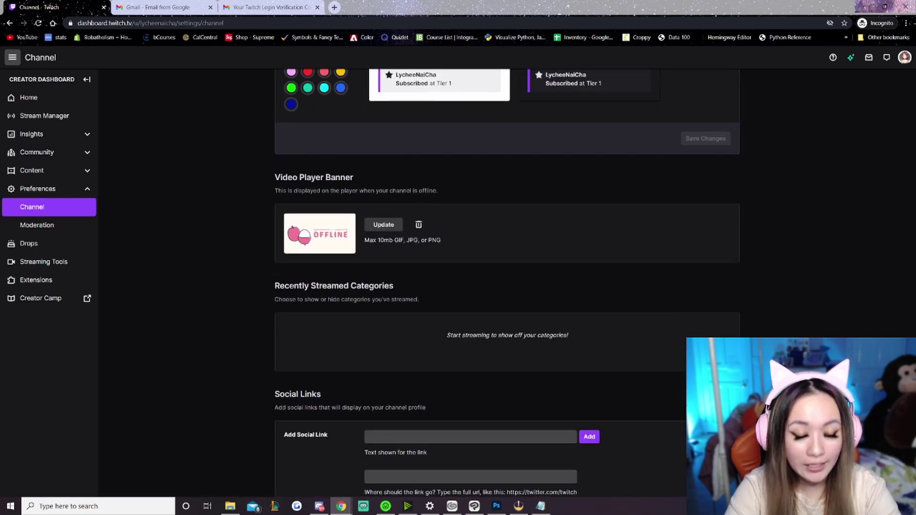
left_click(384, 225)
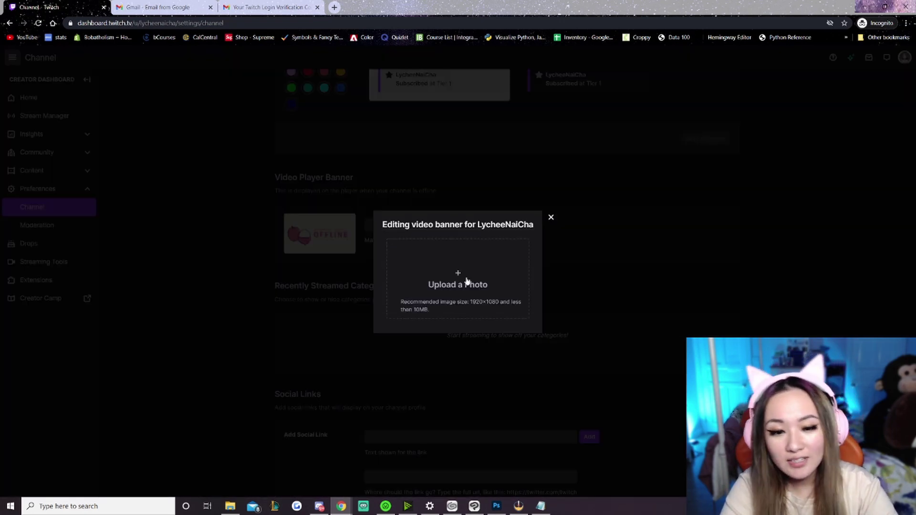
left_click(472, 276)
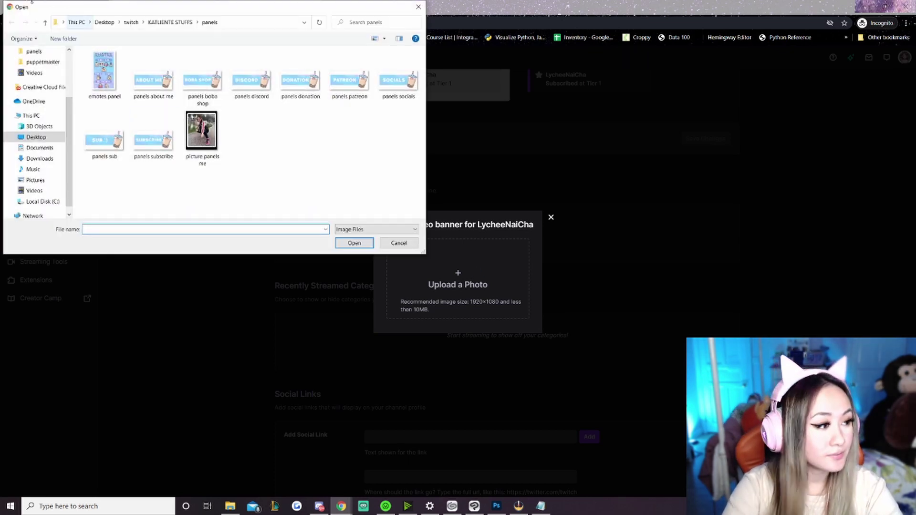
key("Escape")
key("Escape")
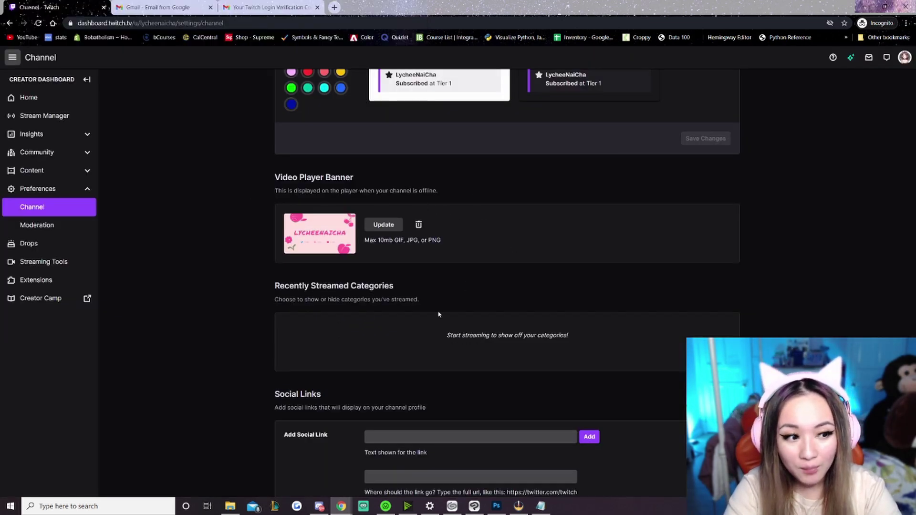
- Open the About section of the channel page and turn on panel editing
left_click(902, 59)
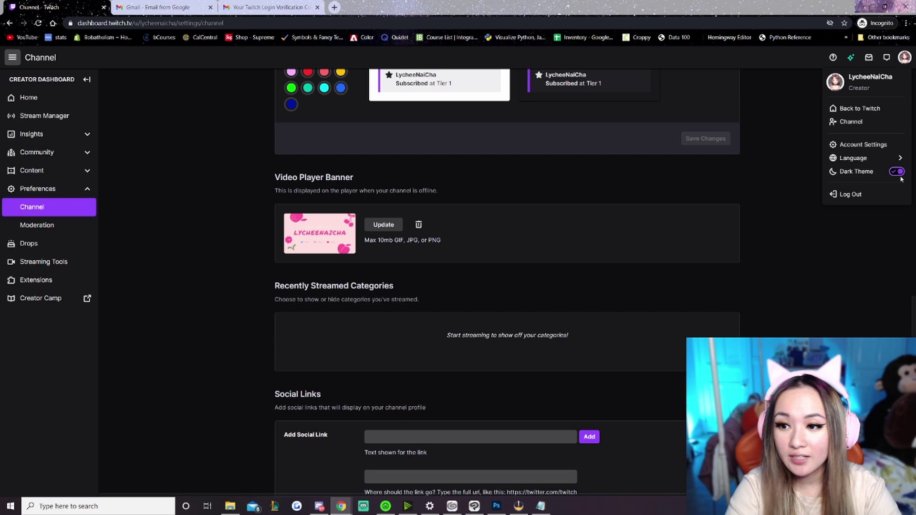
left_click(864, 121)
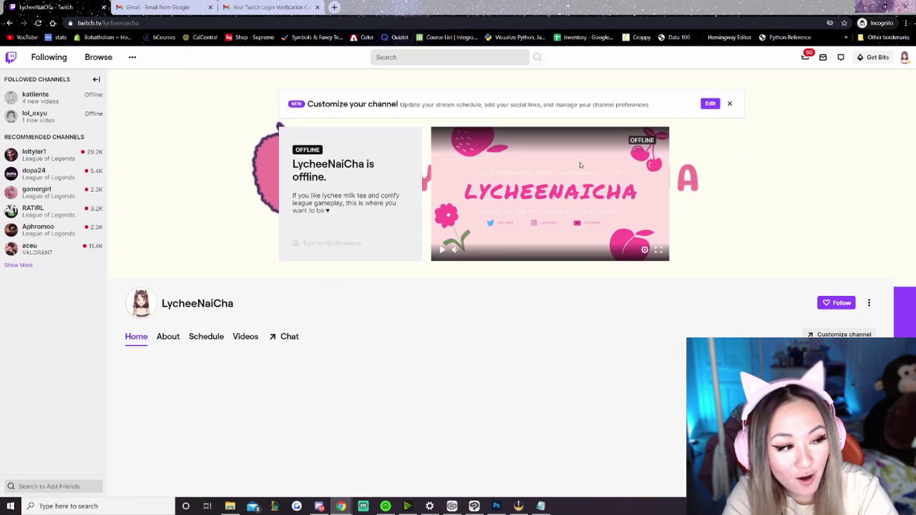
left_click(168, 336)
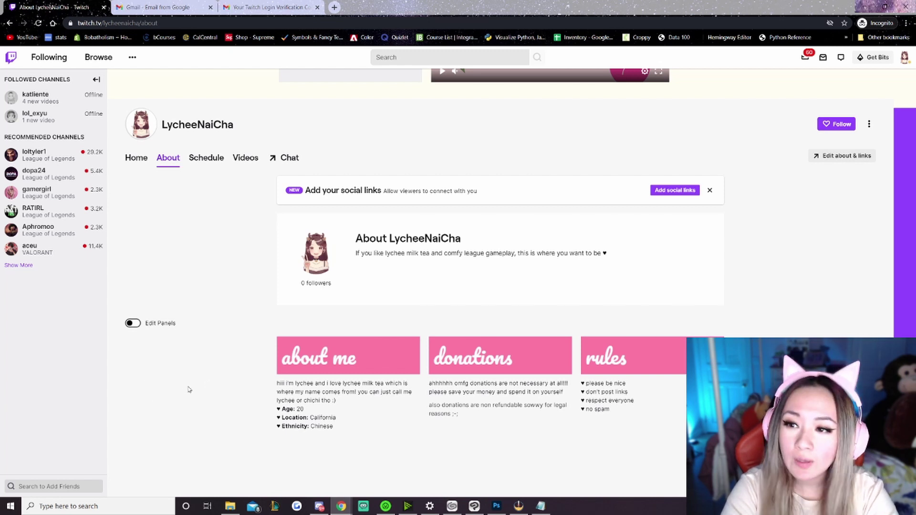
scroll(193, 389, "down", 1)
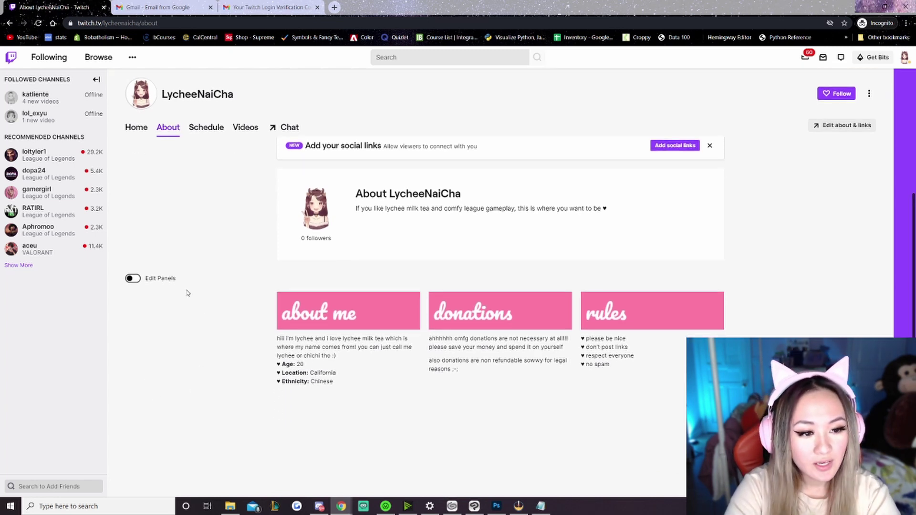
left_click(133, 278)
scroll(213, 271, "down", 3)
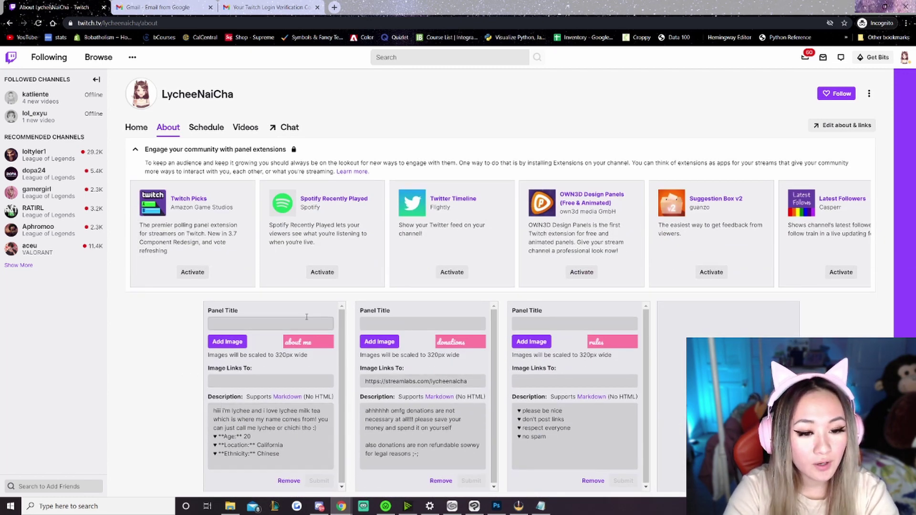
- Replace the about me panel's image with ABOUT ME (2) from Downloads
left_click(229, 342)
left_click(480, 274)
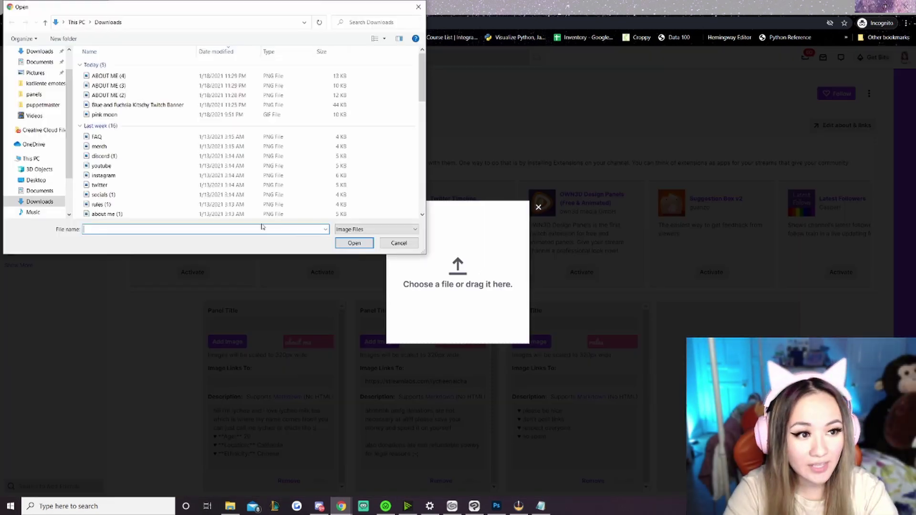
double_click(155, 96)
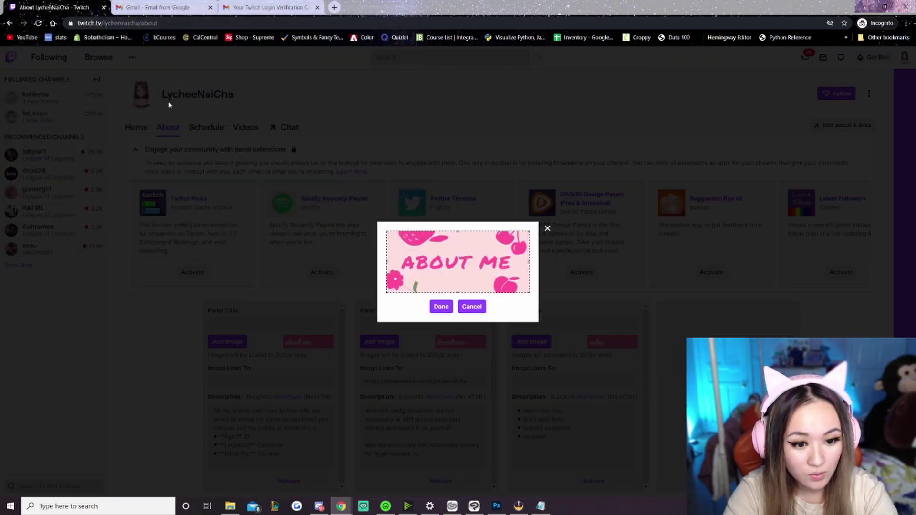
left_click(440, 306)
left_click(379, 341)
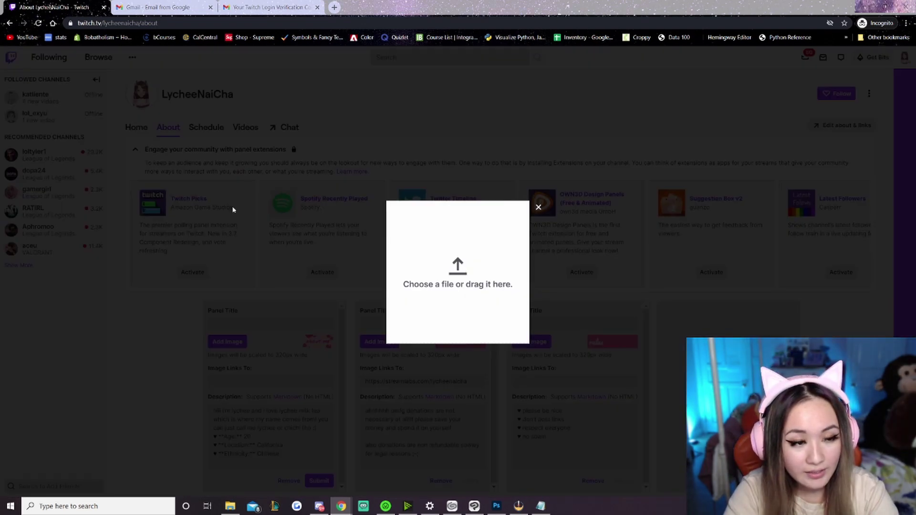
double_click(159, 89)
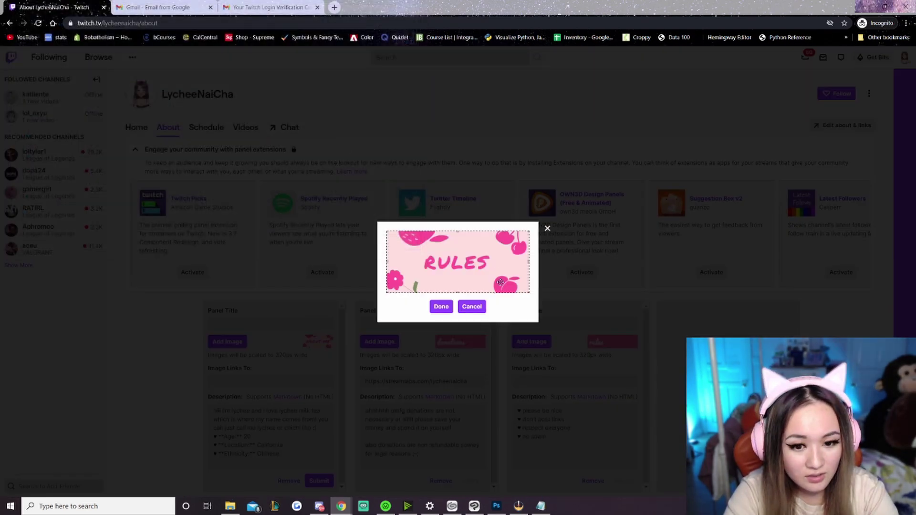
left_click(475, 306)
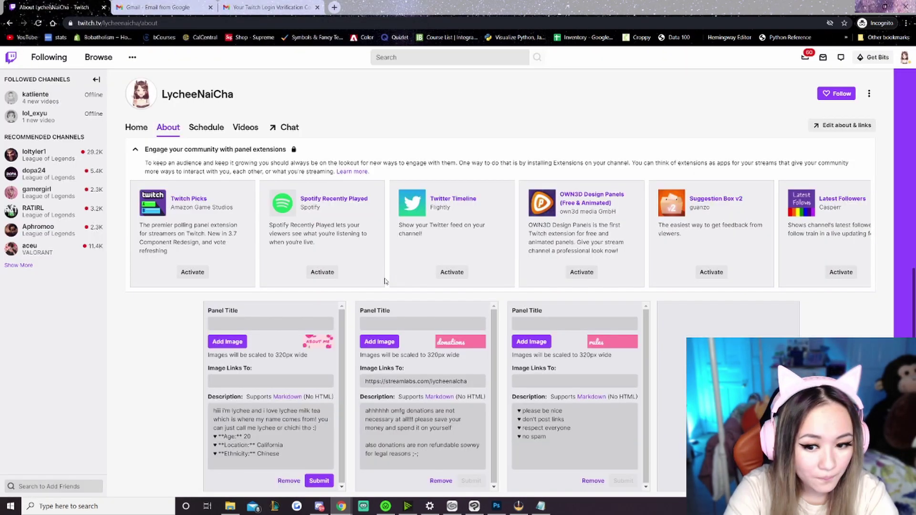
- Replace the donations panel's image with ABOUT ME (4) from Downloads
left_click(385, 342)
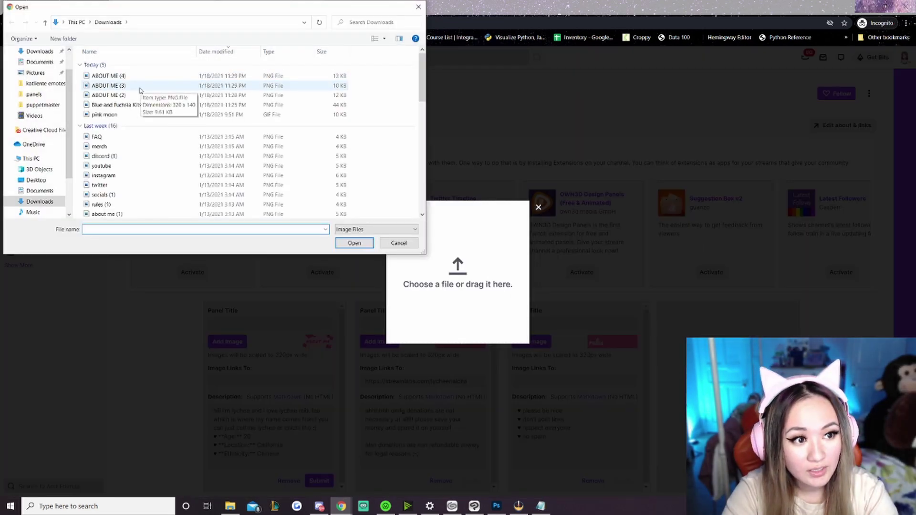
double_click(153, 82)
left_click(441, 306)
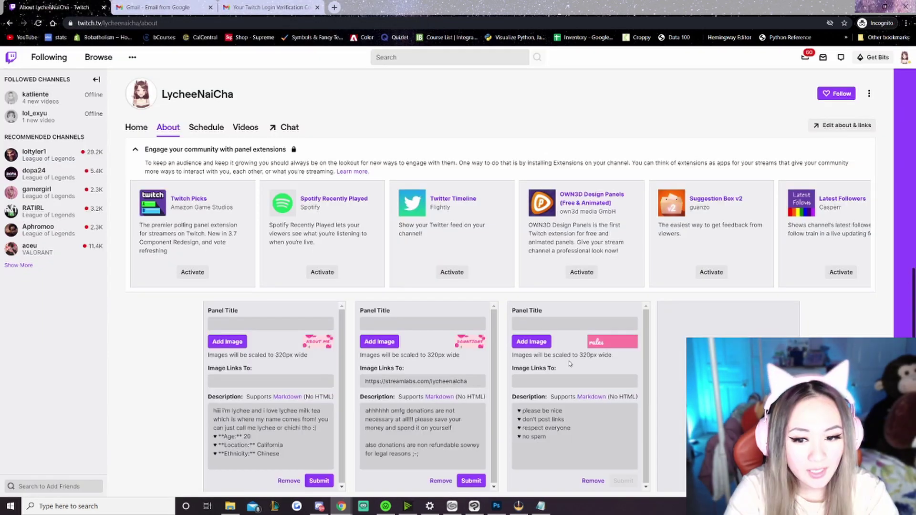
- Replace the rules panel's image with ABOUT ME (3) from Downloads
left_click(531, 342)
left_click(443, 283)
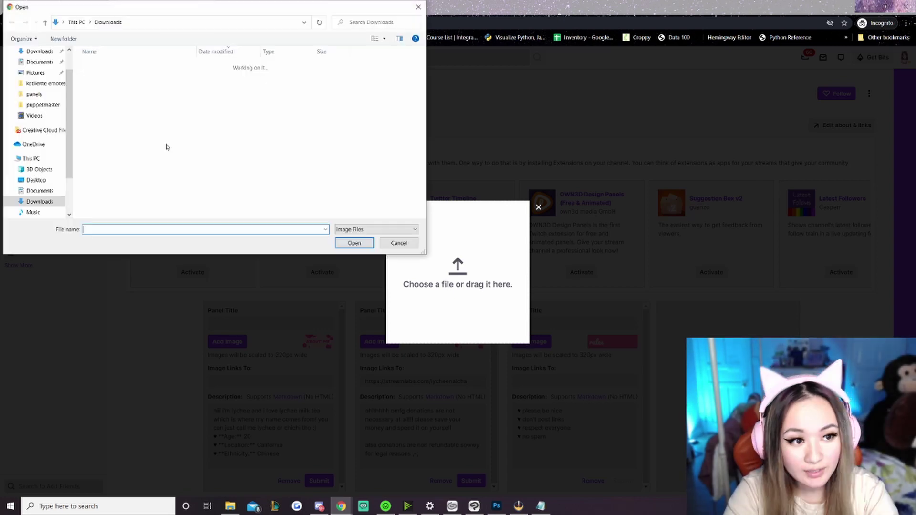
double_click(114, 88)
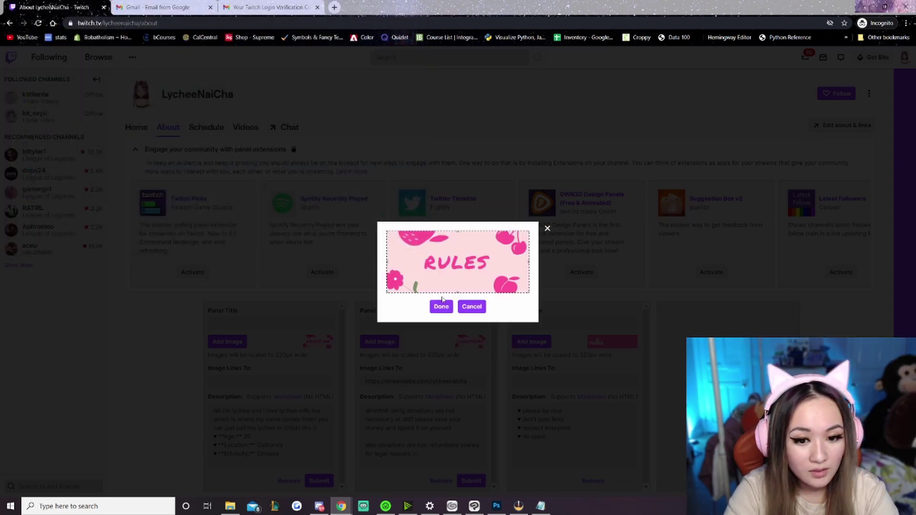
left_click(441, 306)
- Enter ABOUT ME, DONATIONS and RULES as the titles of the matching panels and submit the changes
left_click(245, 325)
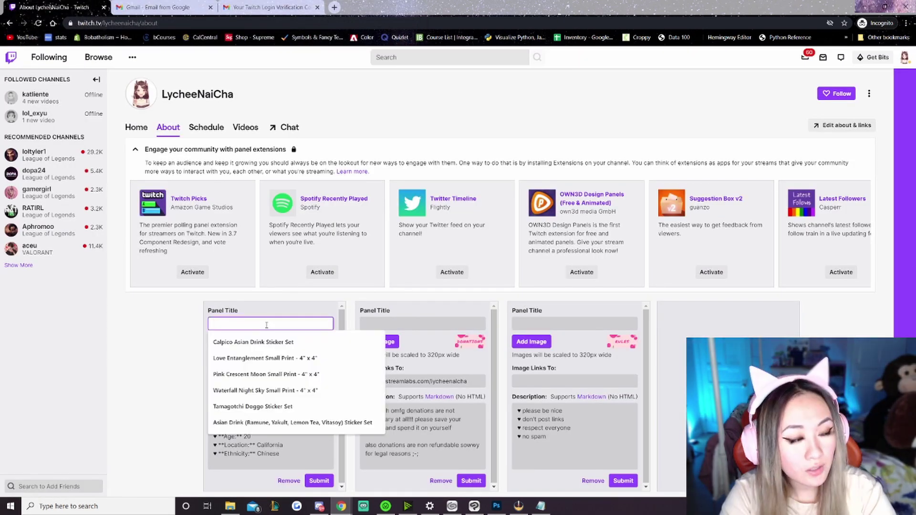
left_click(180, 323)
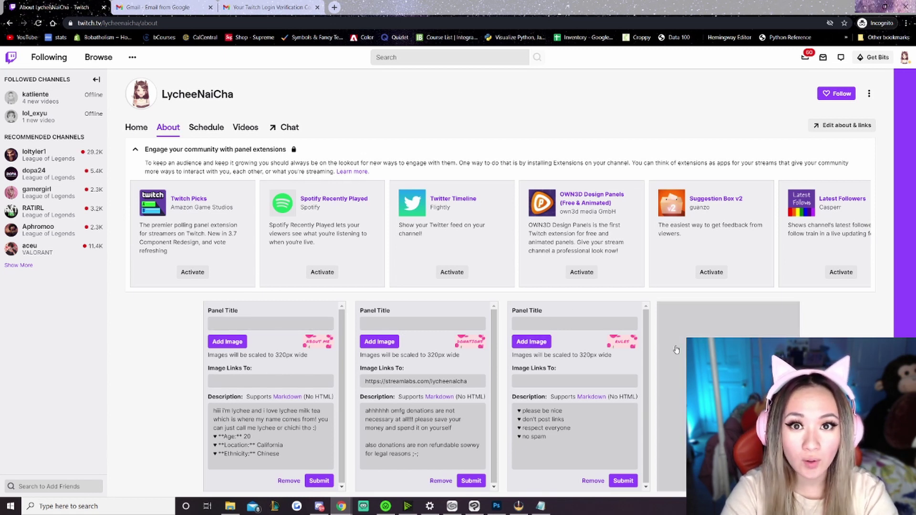
left_click(280, 321)
type("ABOUT ME")
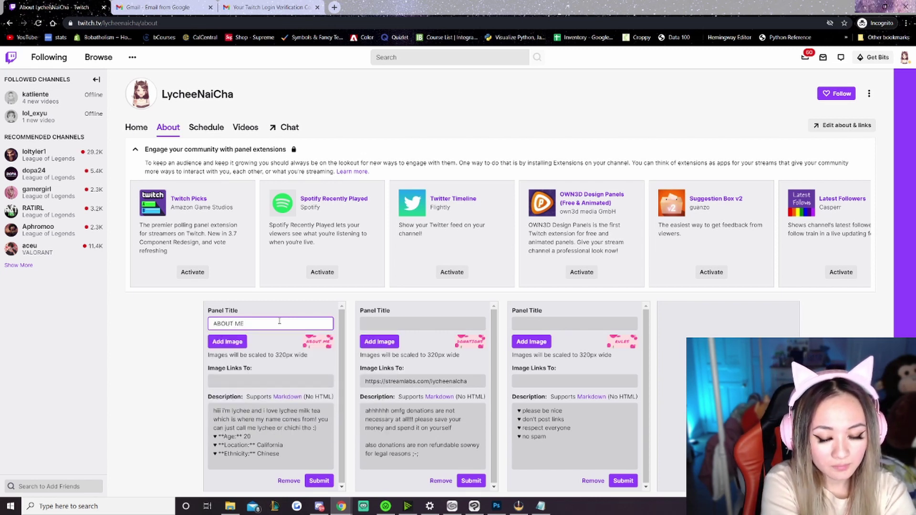
left_click(552, 323)
type("RULES")
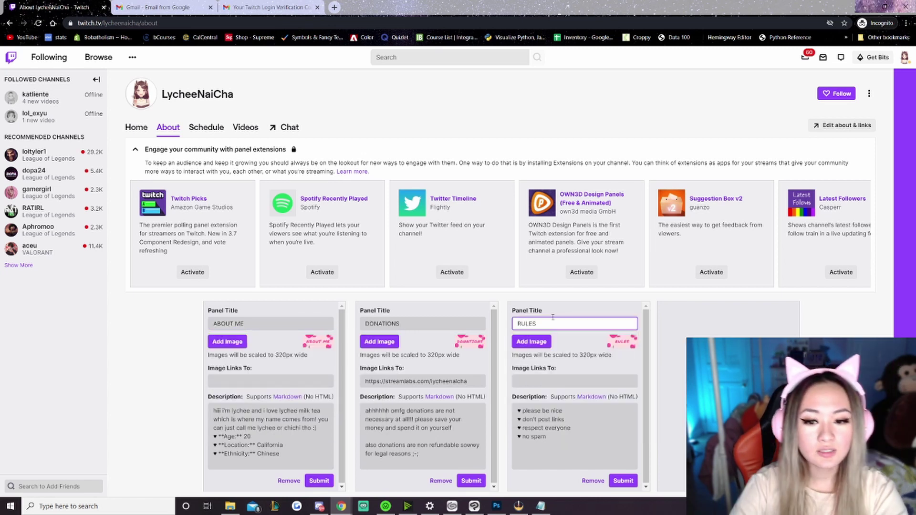
left_click(318, 481)
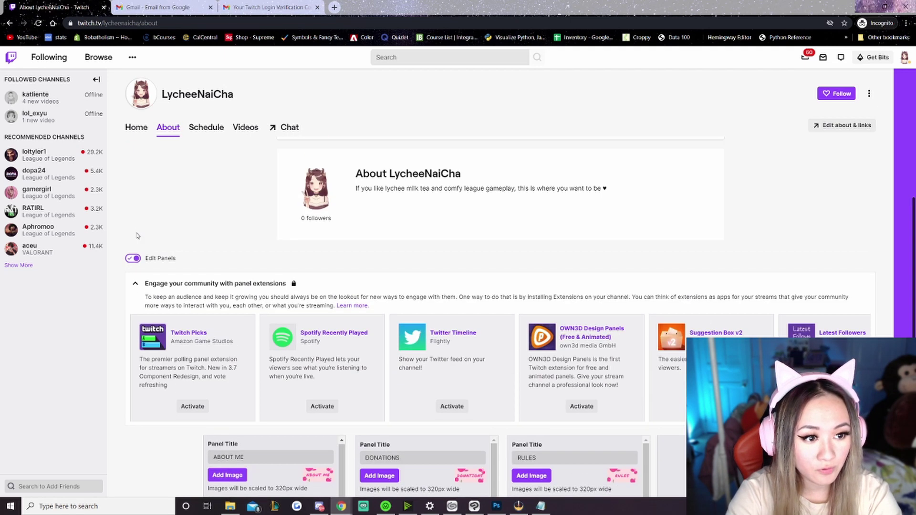
- Turn off panel editing to preview the titled panels on the channel page
scroll(235, 291, "down", 3)
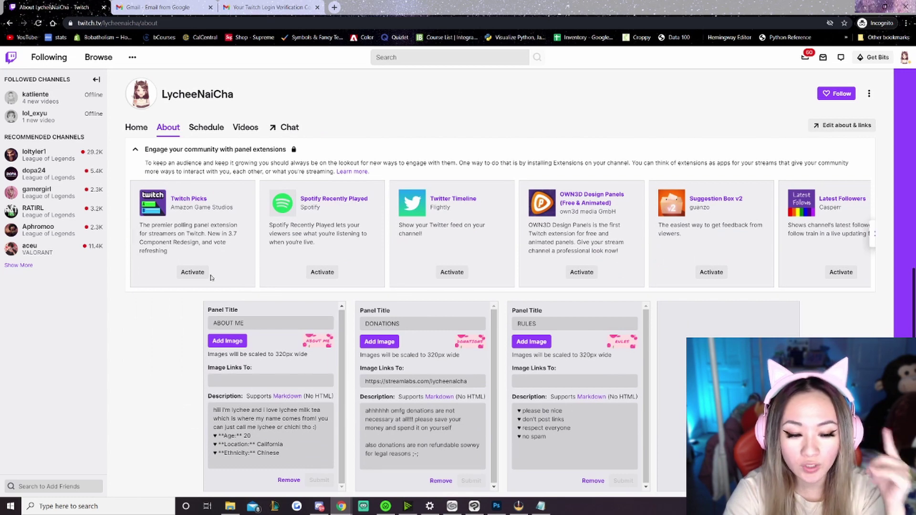
scroll(169, 243, "up", 2)
left_click(131, 214)
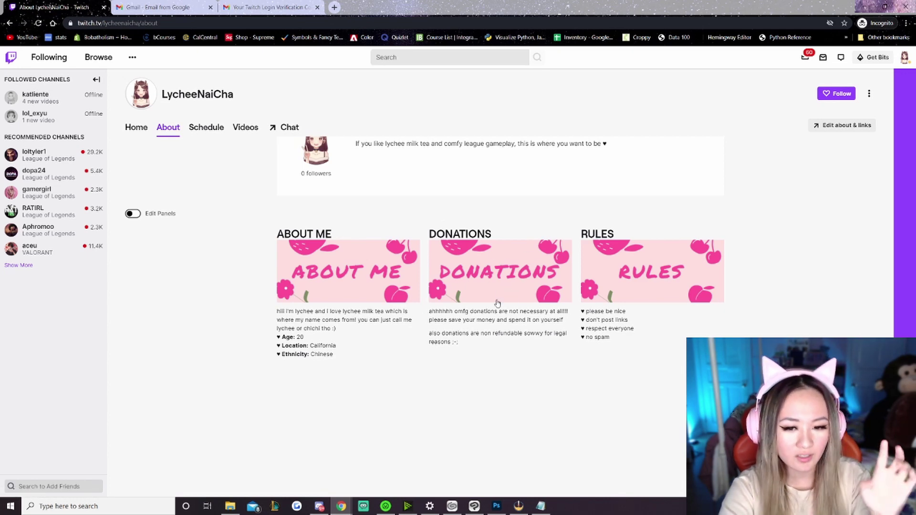
- Turn panel editing back on, clear the title of all three panels and submit the changes
left_click(132, 214)
scroll(255, 318, "down", 2)
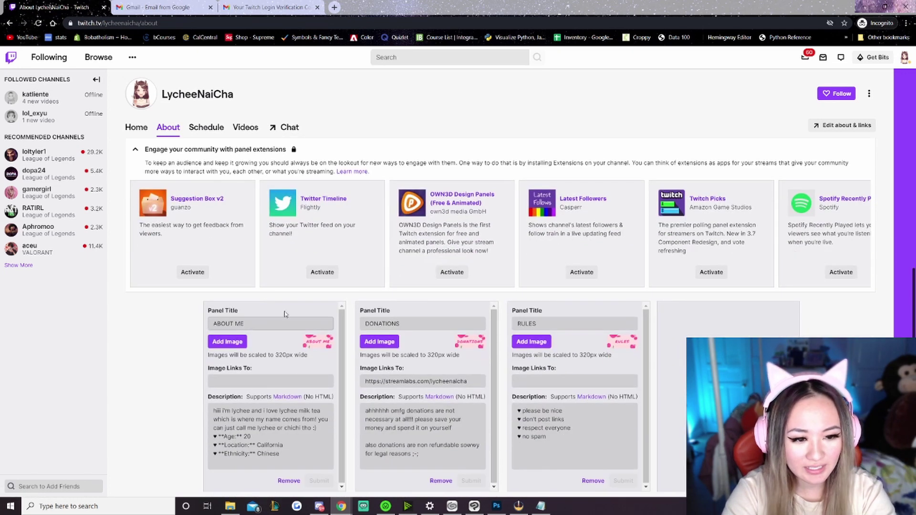
left_click(255, 324)
key("ctrl+a")
key("BackSpace")
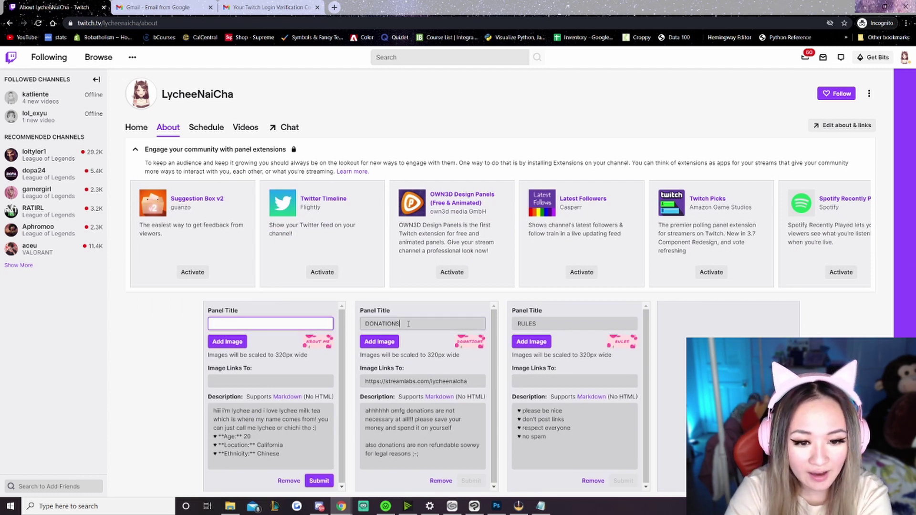
left_click(458, 324)
key("ctrl+a")
key("BackSpace")
left_click(552, 323)
key("ctrl+a")
key("BackSpace")
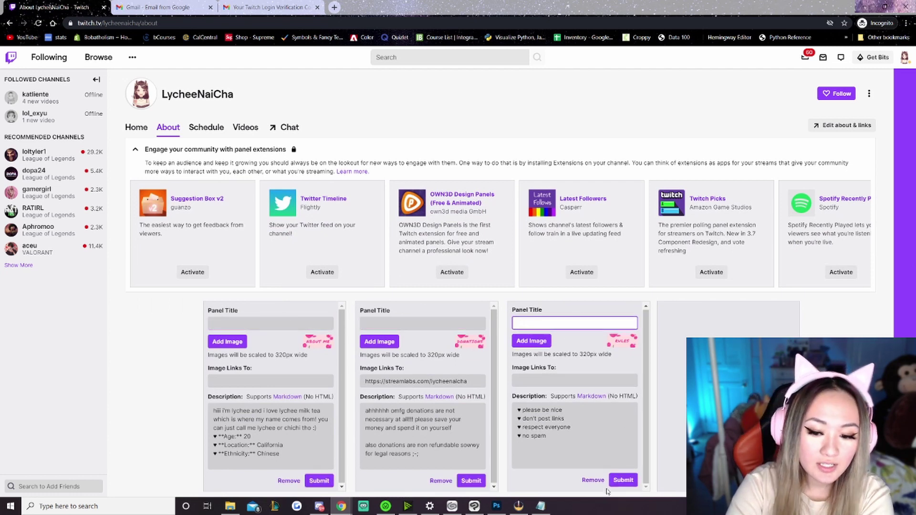
left_click(471, 481)
left_click(319, 480)
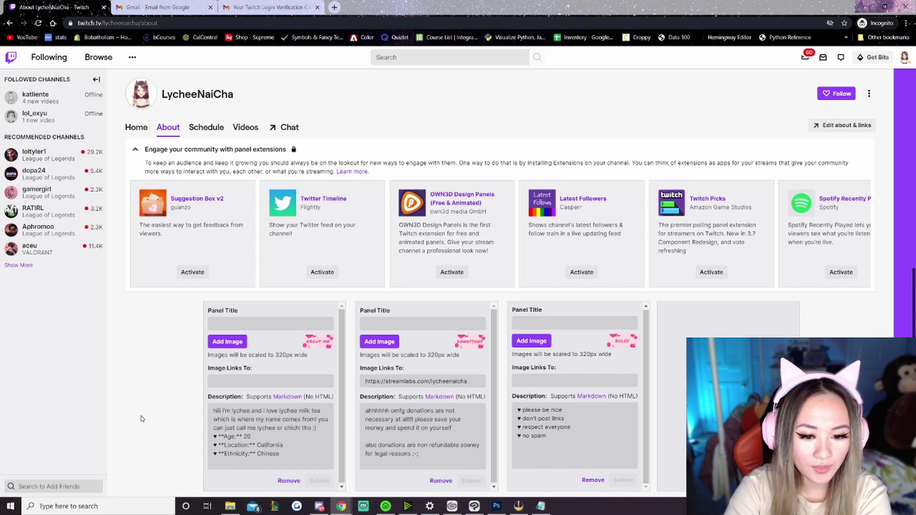
- Turn off panel editing and review the untitled panels in the channel's About section
scroll(143, 415, "up", 2)
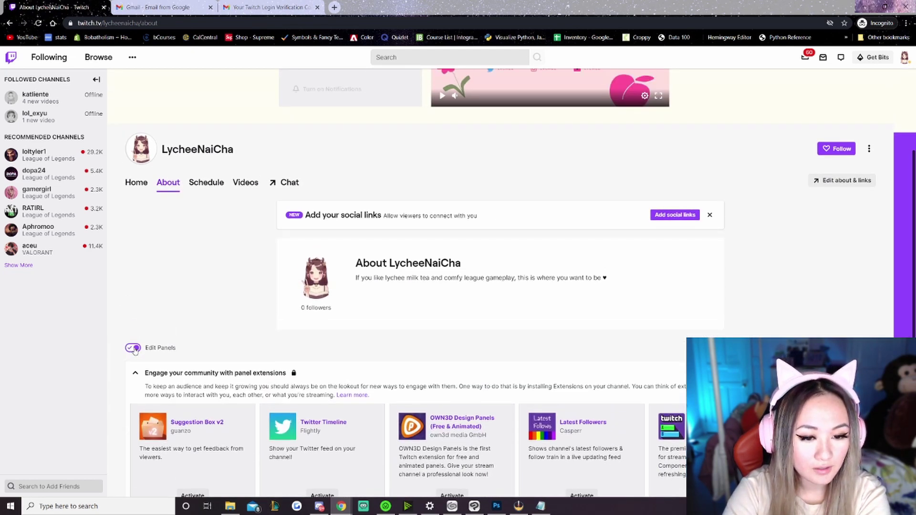
left_click(134, 348)
scroll(498, 384, "down", 3)
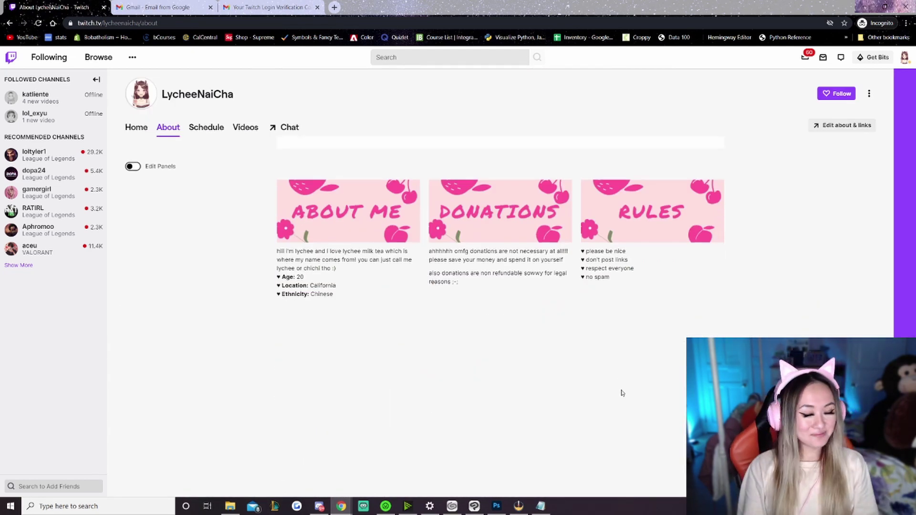
scroll(619, 392, "up", 3)
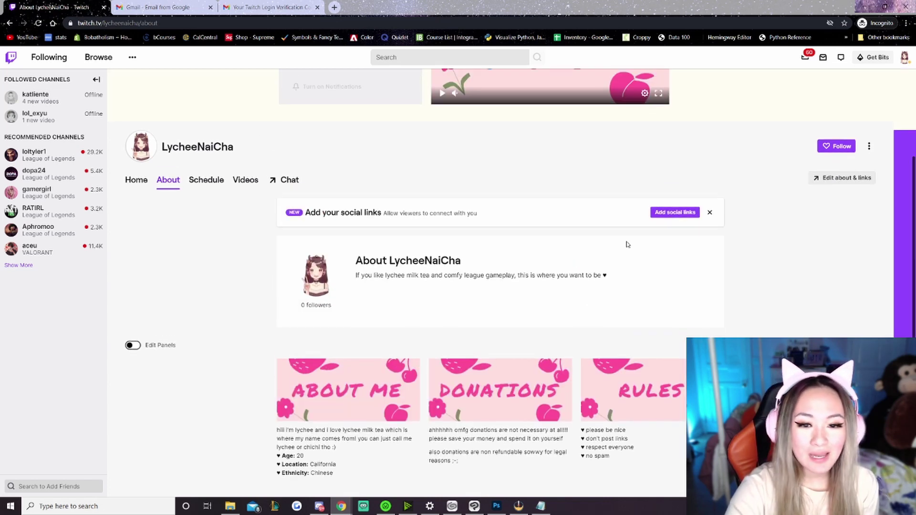
scroll(628, 244, "down", 3)
left_click(129, 166)
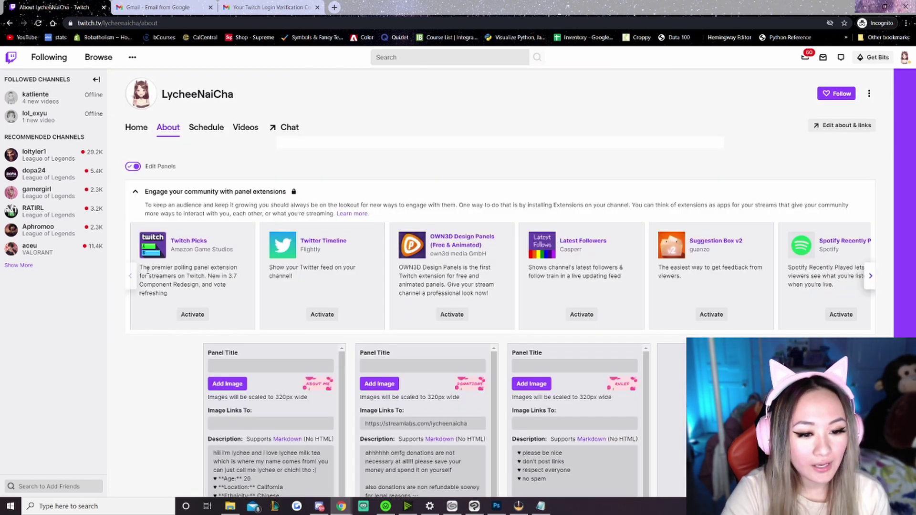
scroll(167, 326, "down", 1)
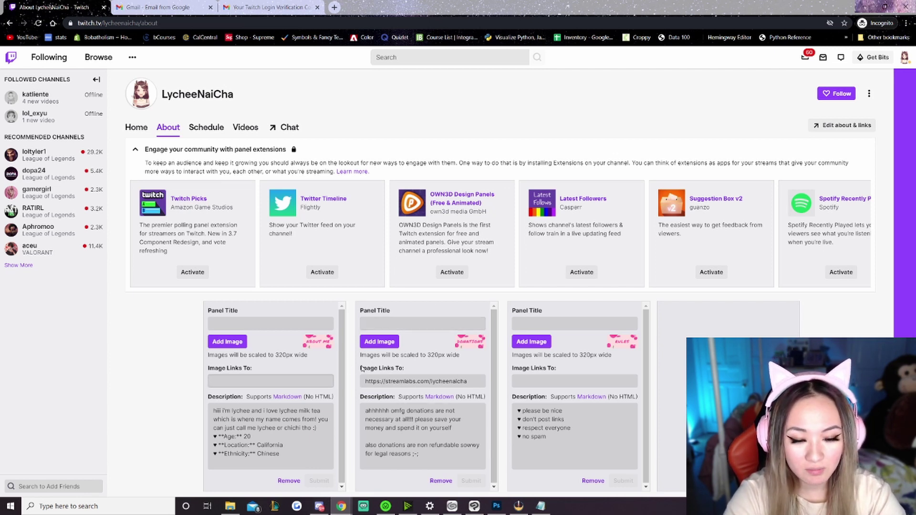
left_click(480, 379)
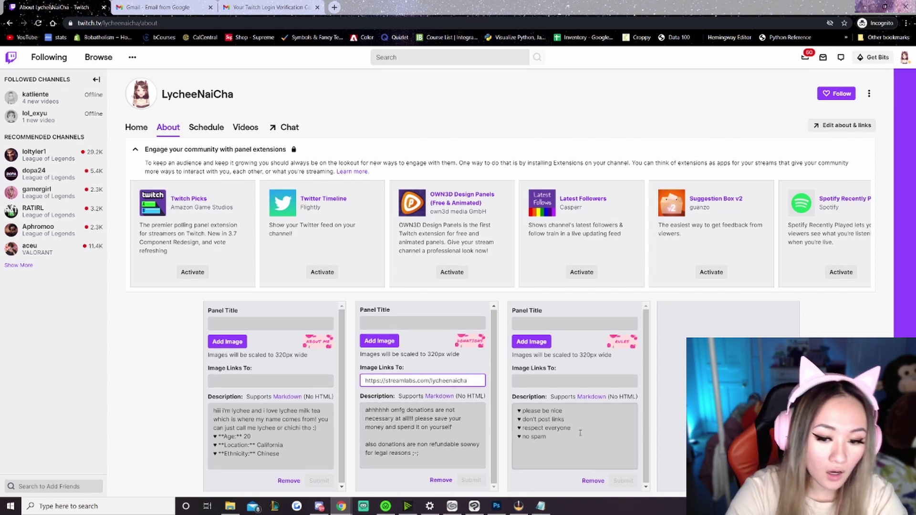
left_click(564, 437)
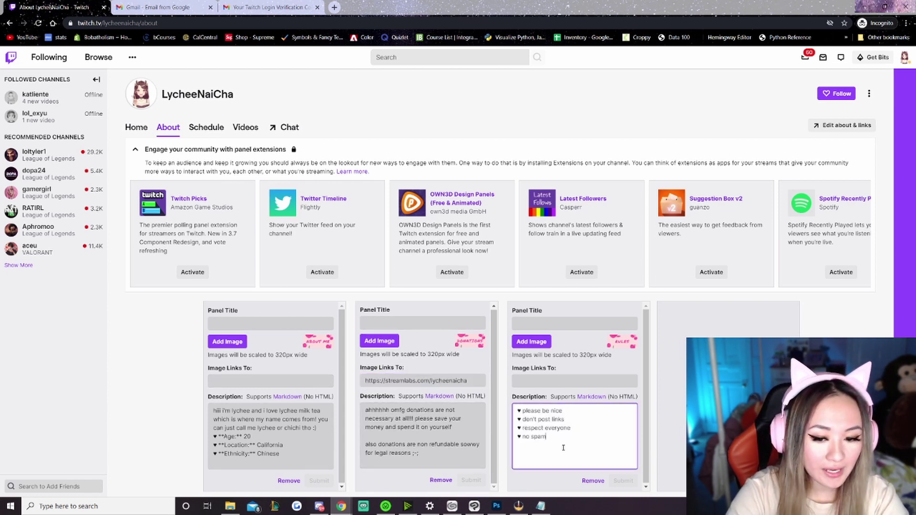
key("Return")
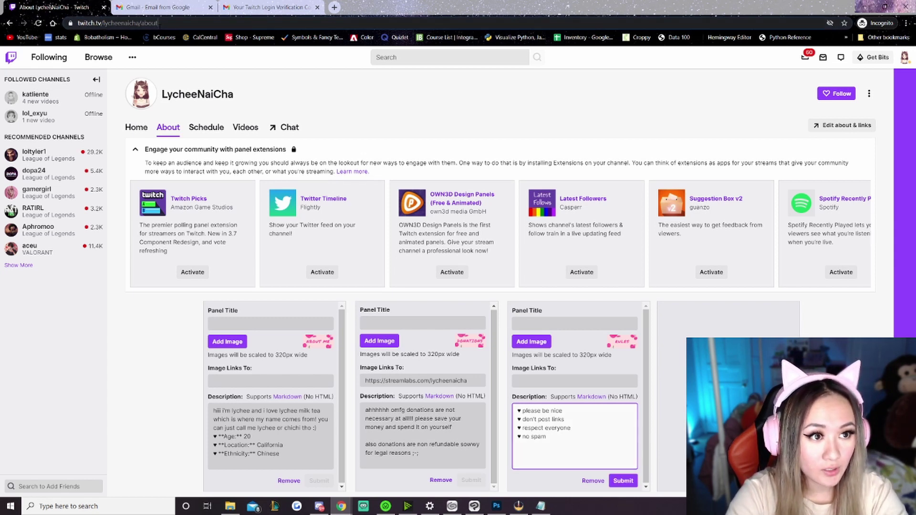
key("ctrl+l")
key("ctrl+c")
left_click(535, 446)
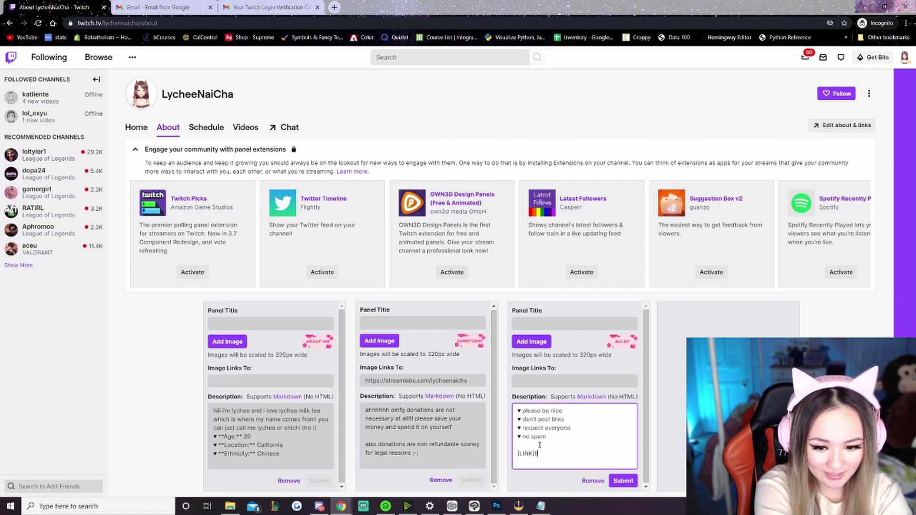
key("ctrl+v")
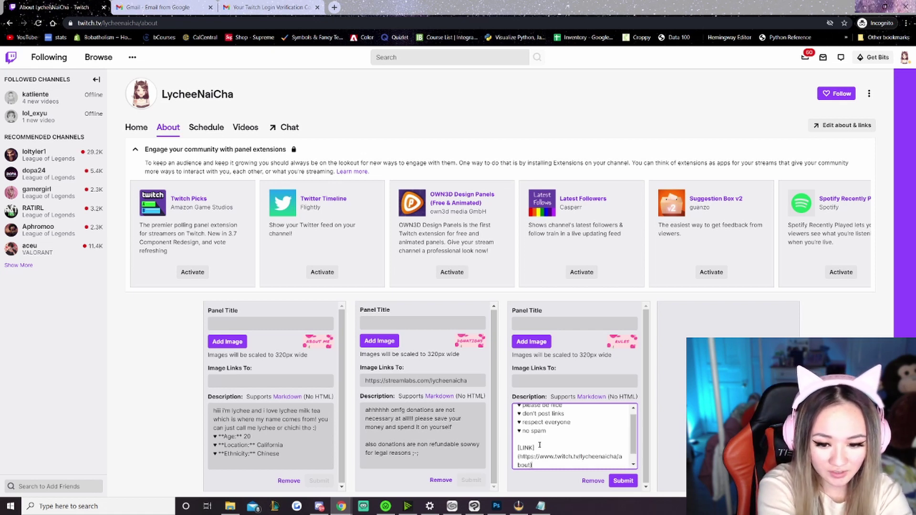
left_click_drag(542, 446, 523, 447)
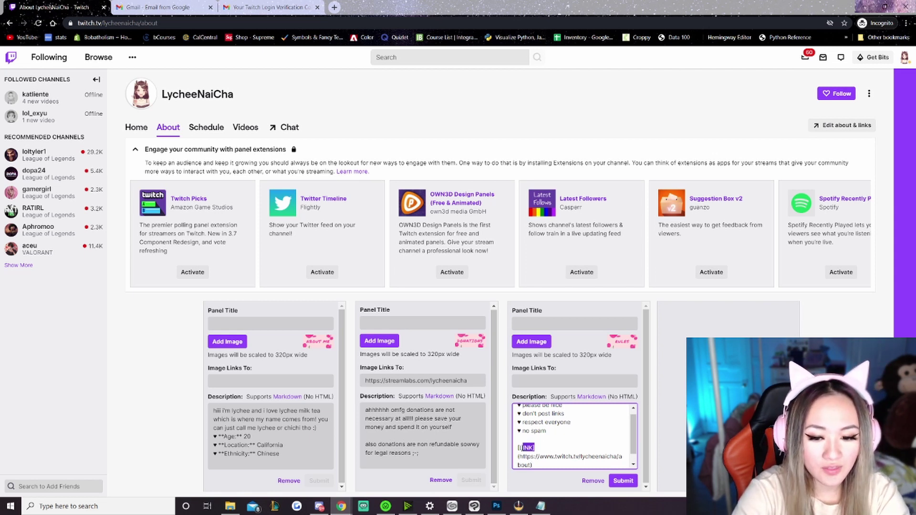
left_click(539, 463)
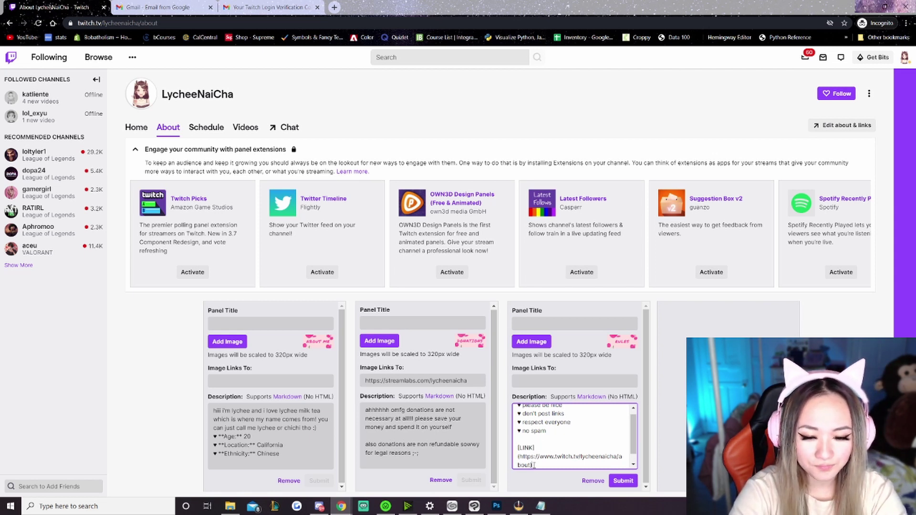
left_click_drag(536, 464, 511, 459)
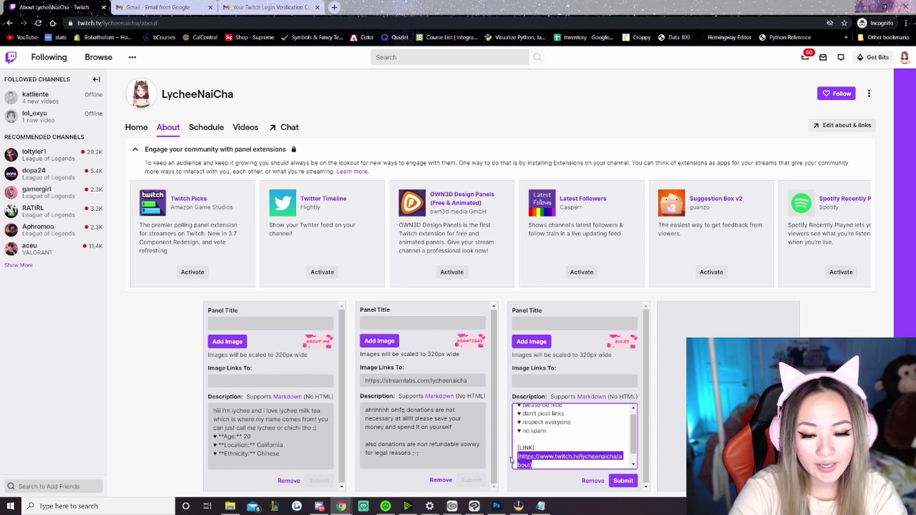
left_click(623, 480)
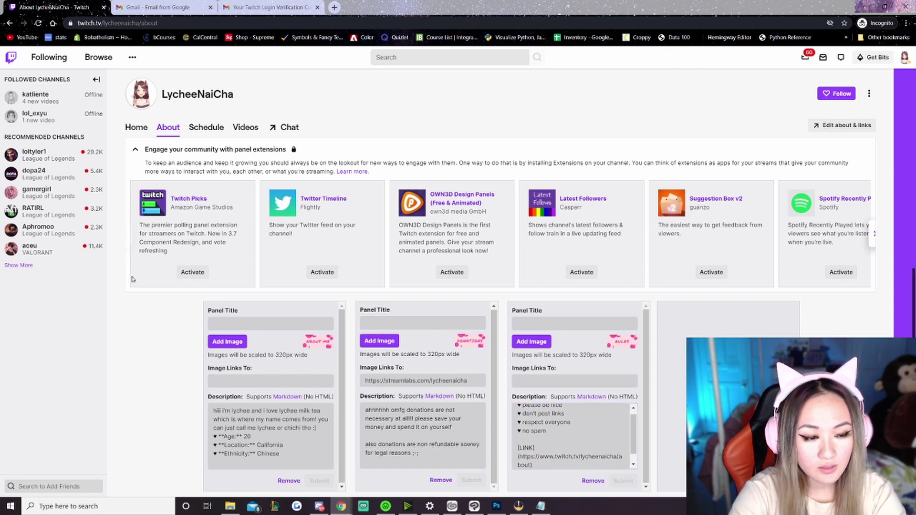
- Turn off panel editing, test the LINK in the rules panel and return to the original channel tab
scroll(133, 281, "up", 3)
left_click(133, 258)
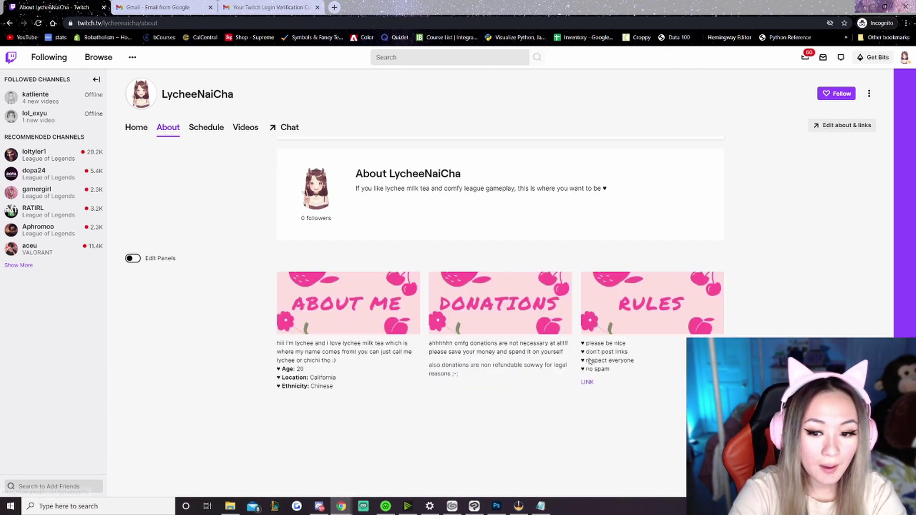
left_click(587, 382)
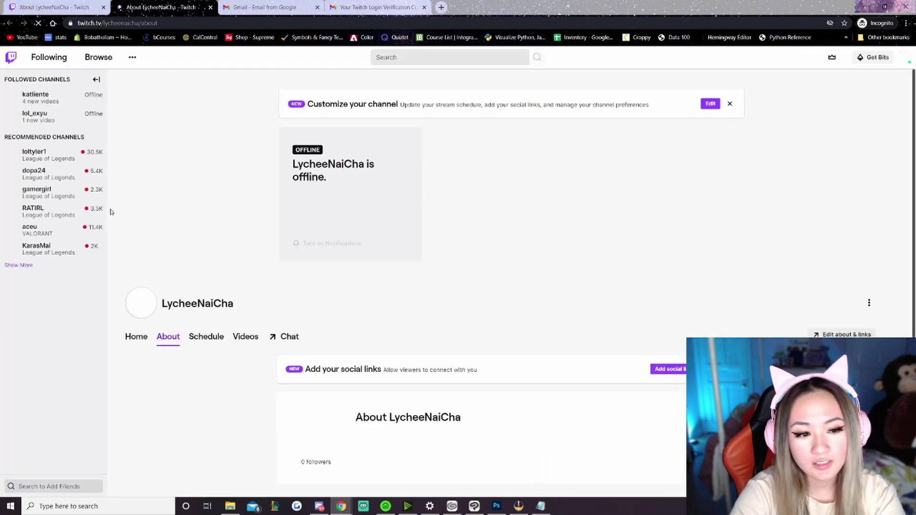
left_click(48, 8)
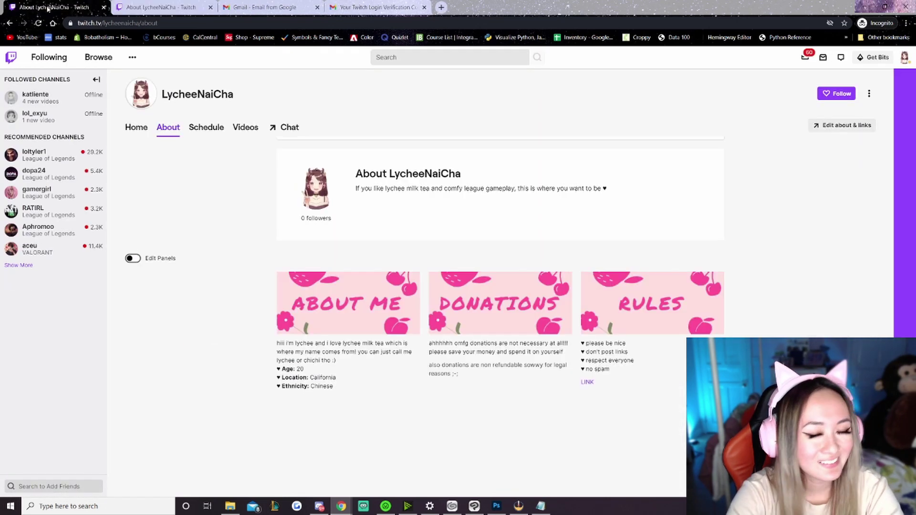